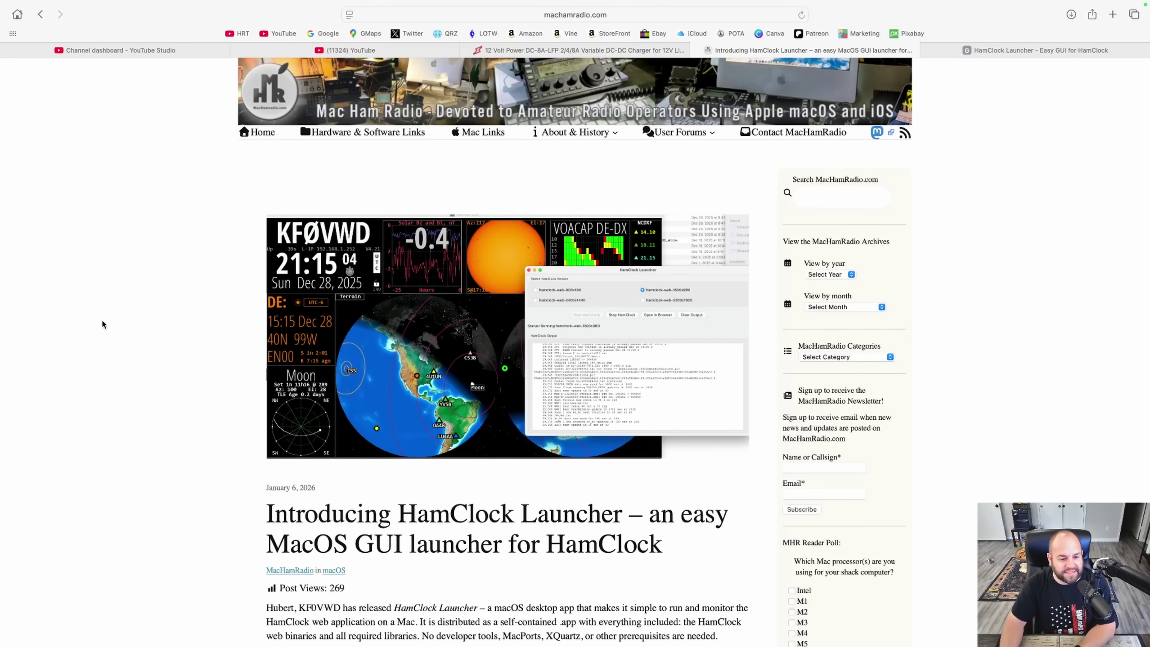
- Read through the HamClock Launcher article and open the launcher's website from its Download / source section
{"action": "scroll", "coordinate": [102, 318], "scroll_direction": "down", "scroll_amount": 5}
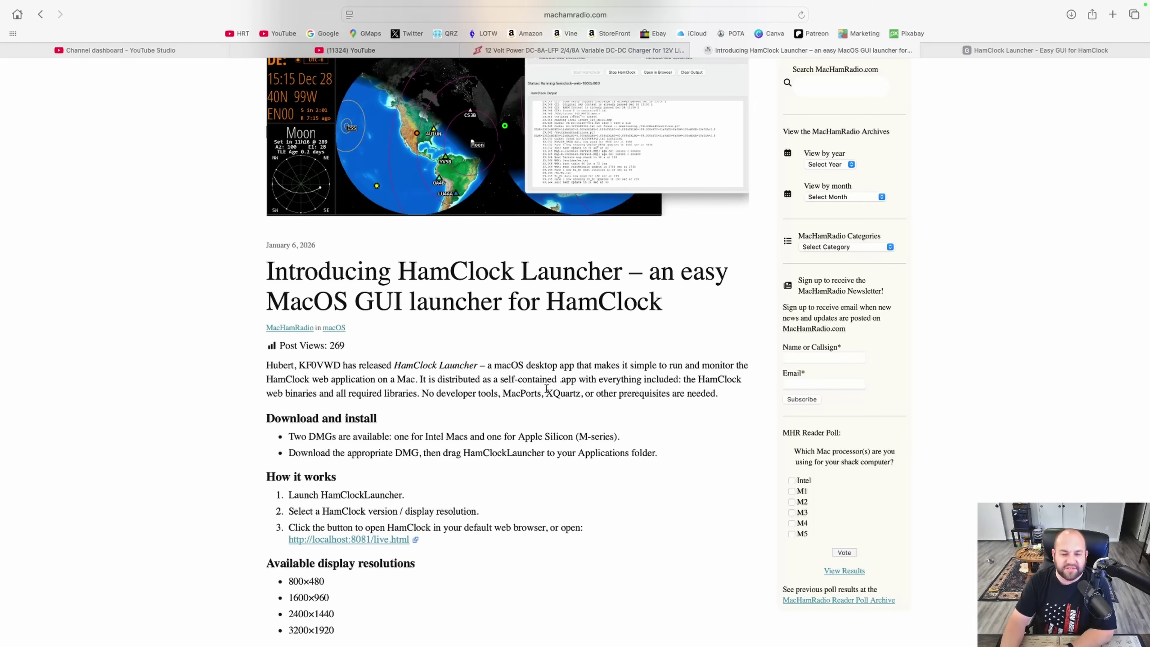
{"action": "scroll", "coordinate": [547, 389], "scroll_direction": "down", "scroll_amount": 3}
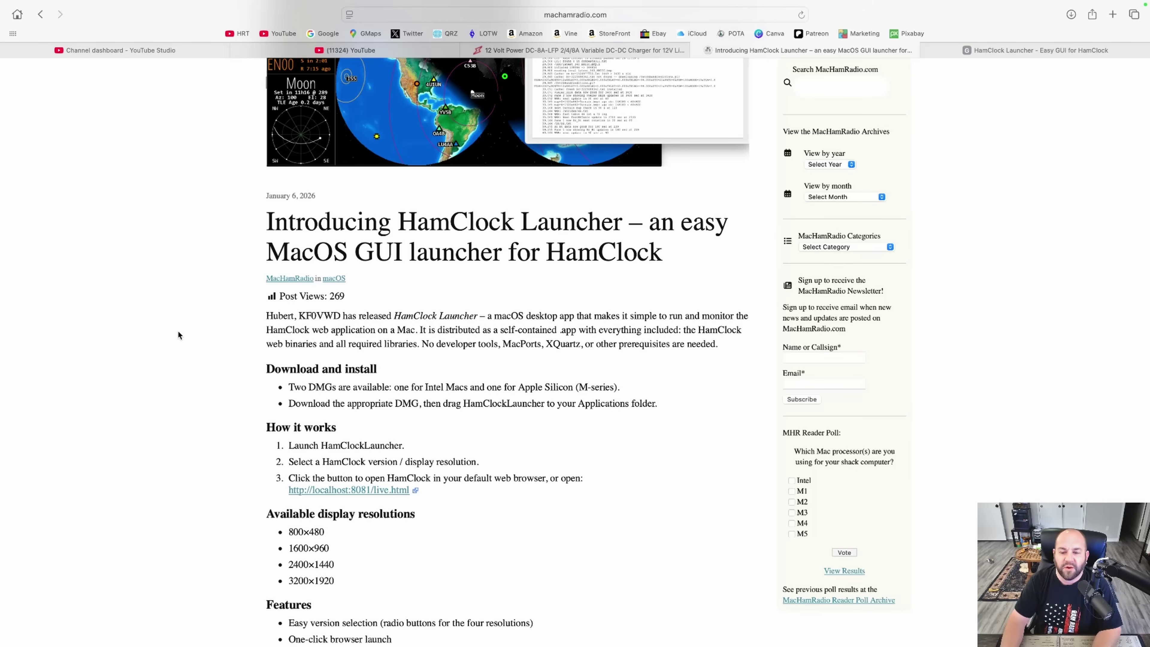
{"action": "scroll", "coordinate": [178, 335], "scroll_direction": "down", "scroll_amount": 5}
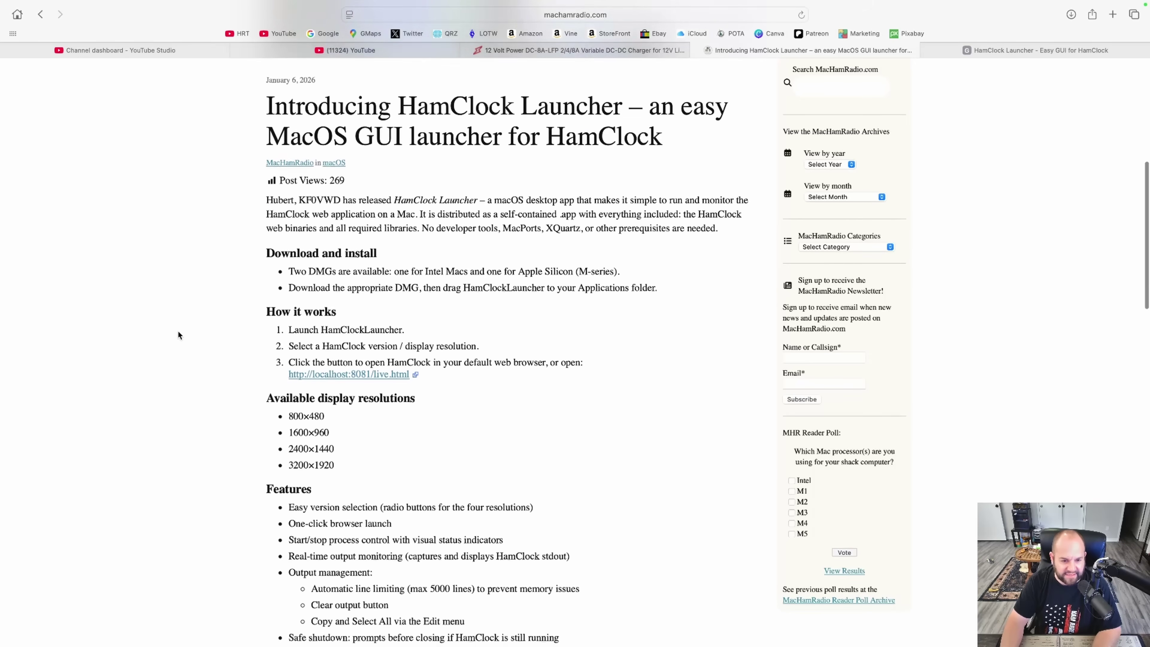
{"action": "scroll", "coordinate": [188, 339], "scroll_direction": "down", "scroll_amount": 15}
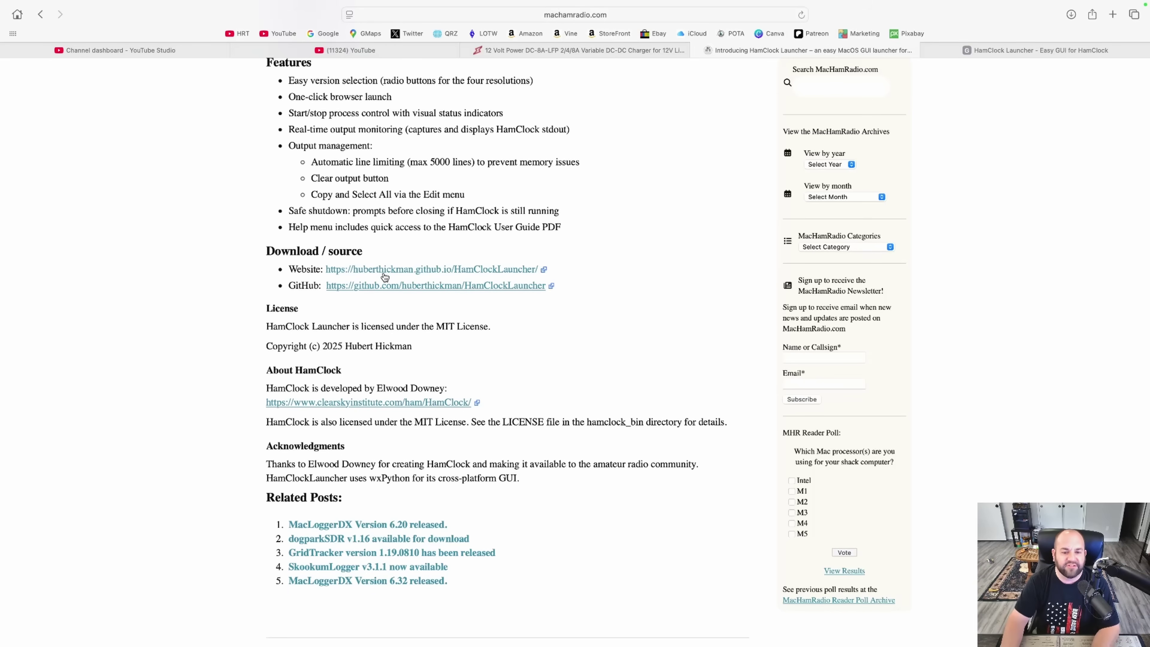
{"action": "left_click", "coordinate": [386, 271]}
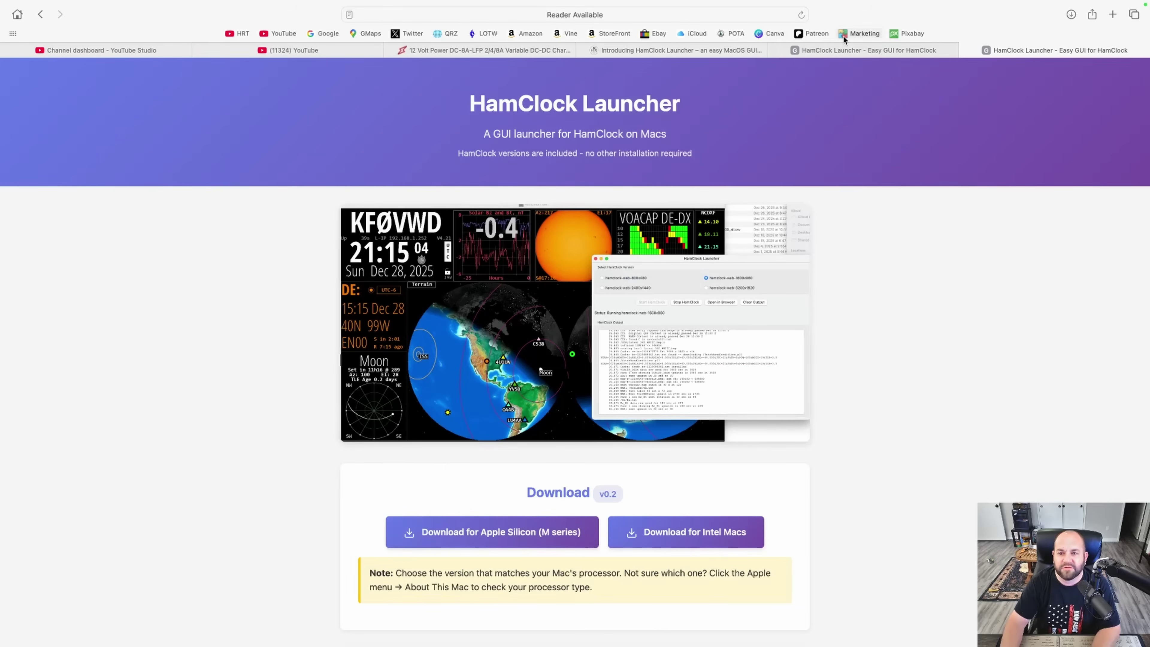
{"action": "left_click", "coordinate": [773, 51]}
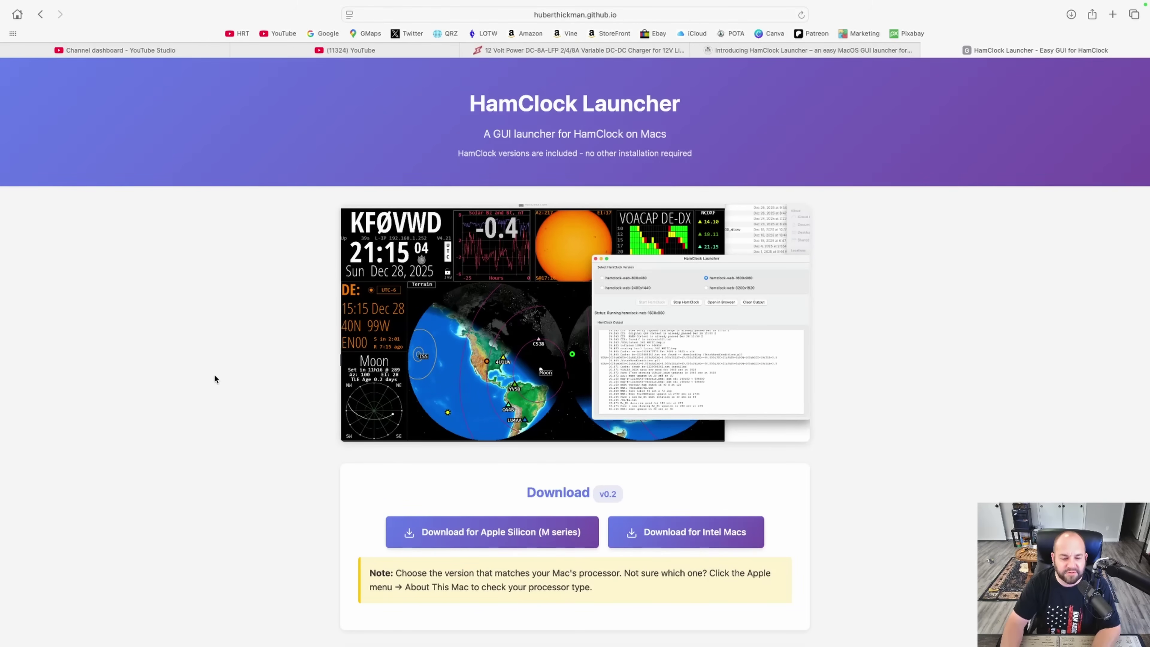
- Download HamClock Launcher for Apple Silicon (M series) and allow downloads from the site
{"action": "scroll", "coordinate": [215, 379], "scroll_direction": "down", "scroll_amount": 5}
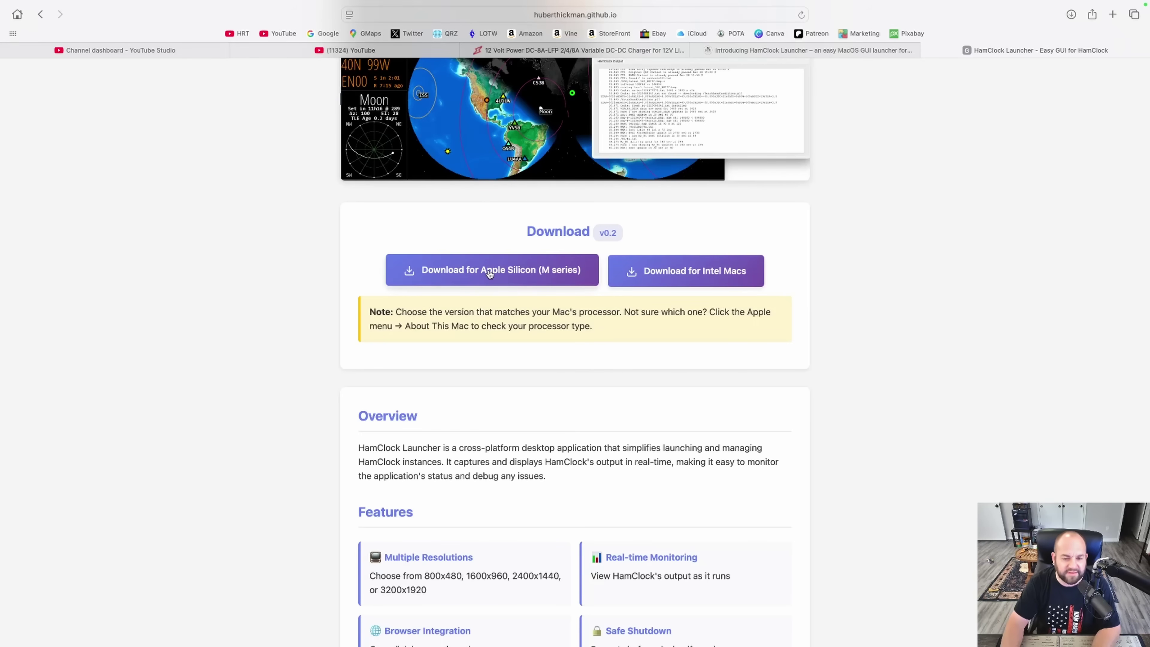
{"action": "left_click", "coordinate": [471, 271]}
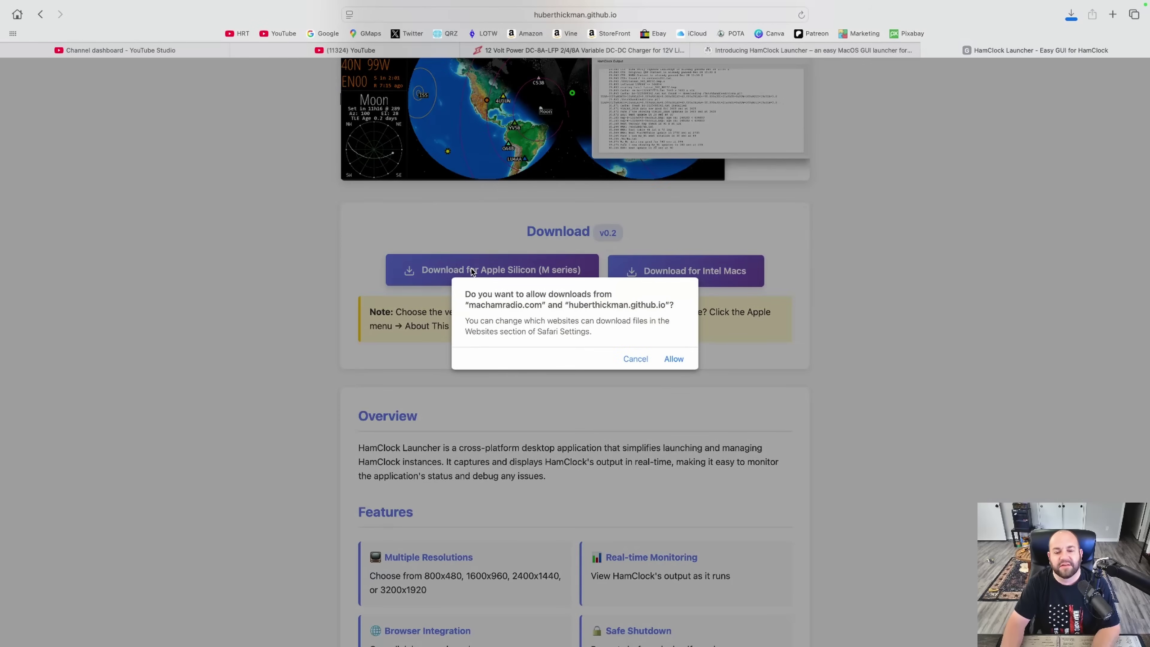
{"action": "left_click", "coordinate": [673, 360]}
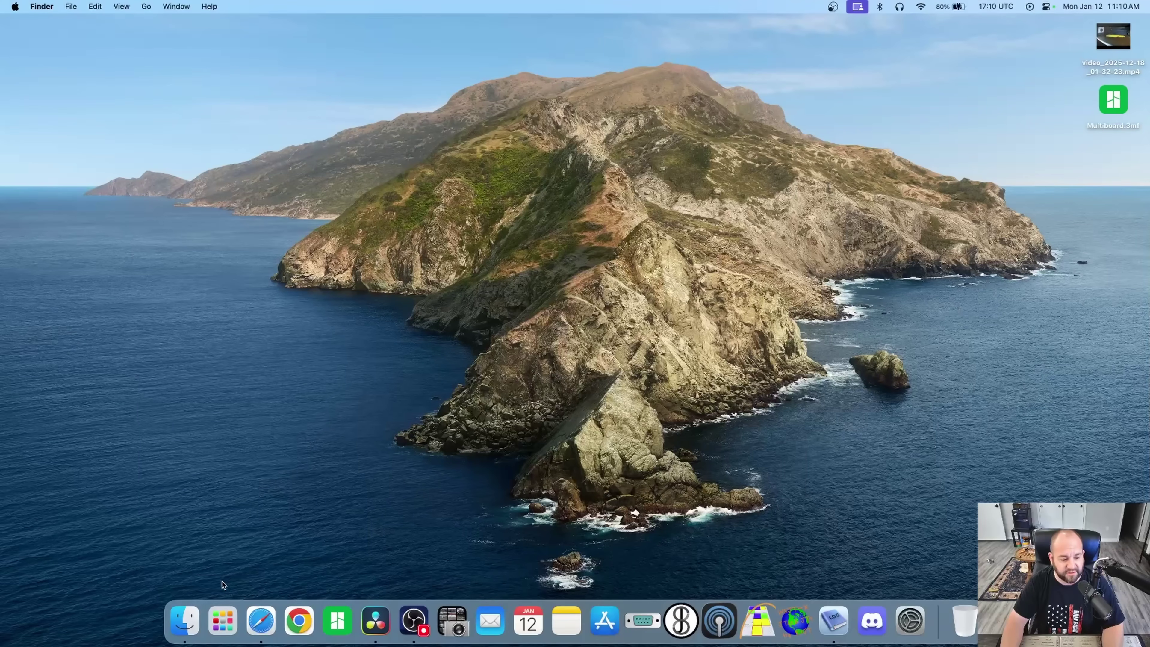
- Open HamClockLauncher.dmg from the Downloads folder and copy HamClockLauncher into the Applications folder
{"action": "left_click", "coordinate": [185, 621]}
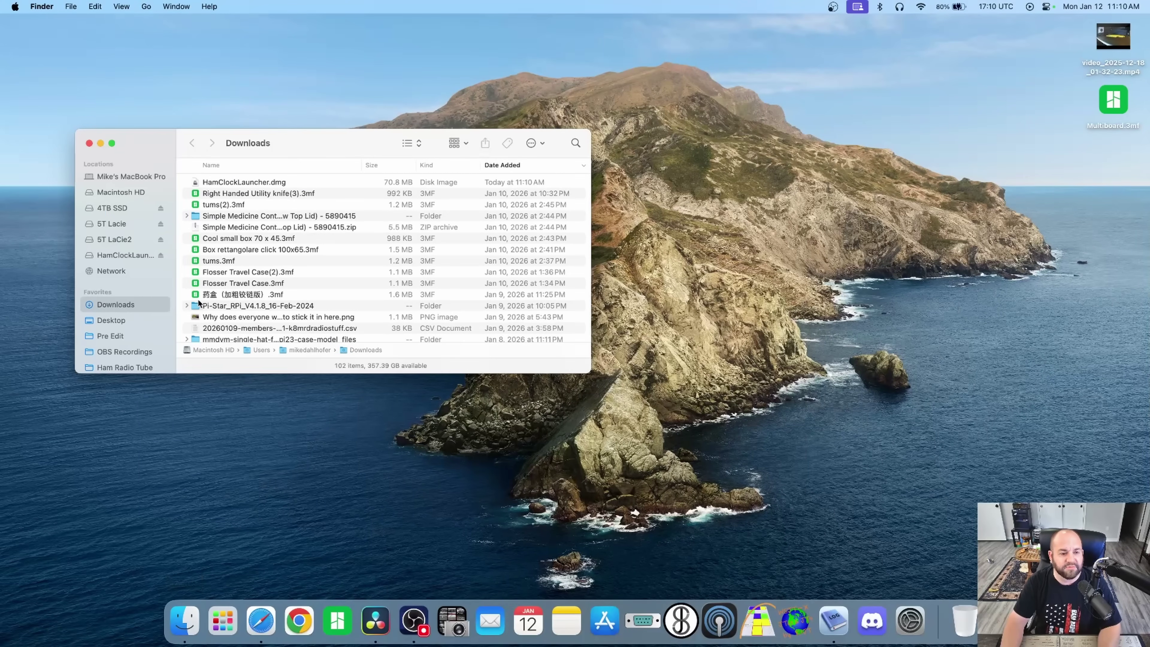
{"action": "left_click", "coordinate": [261, 183]}
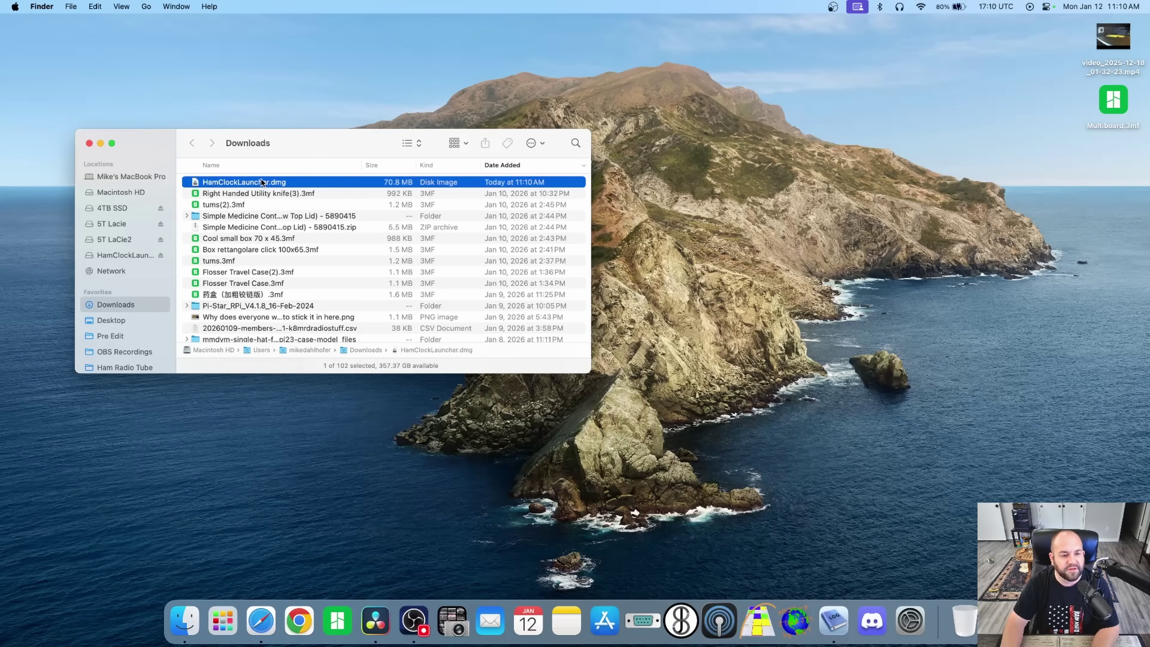
{"action": "double_click", "coordinate": [262, 182]}
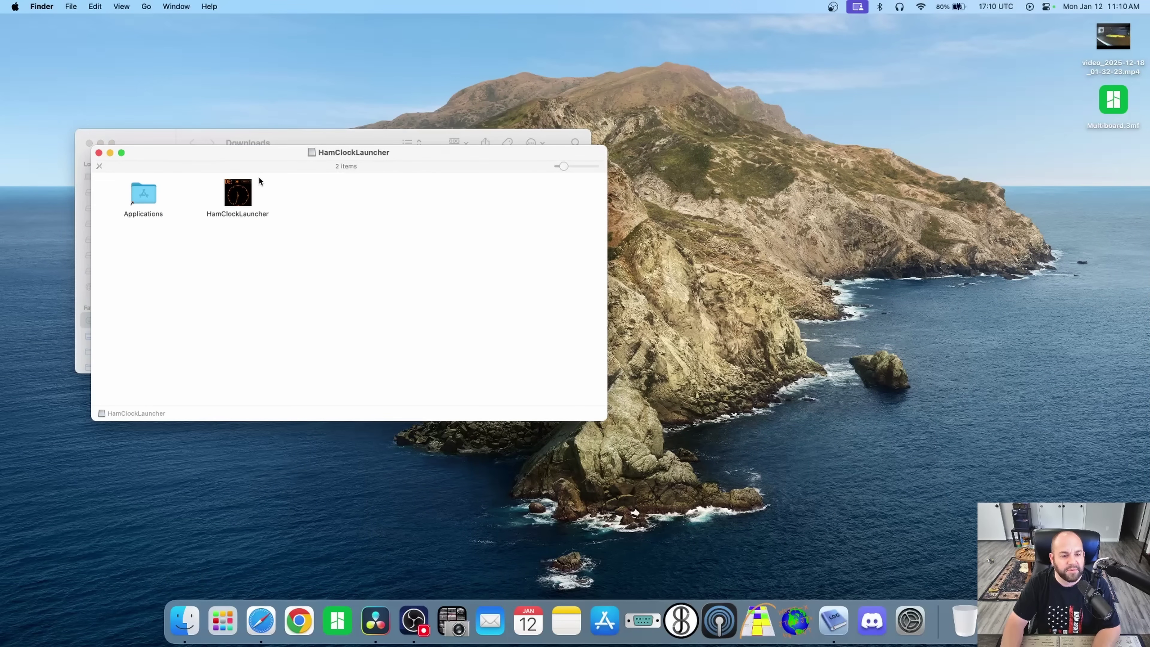
{"action": "left_click_drag", "start_coordinate": [546, 195], "coordinate": [117, 310]}
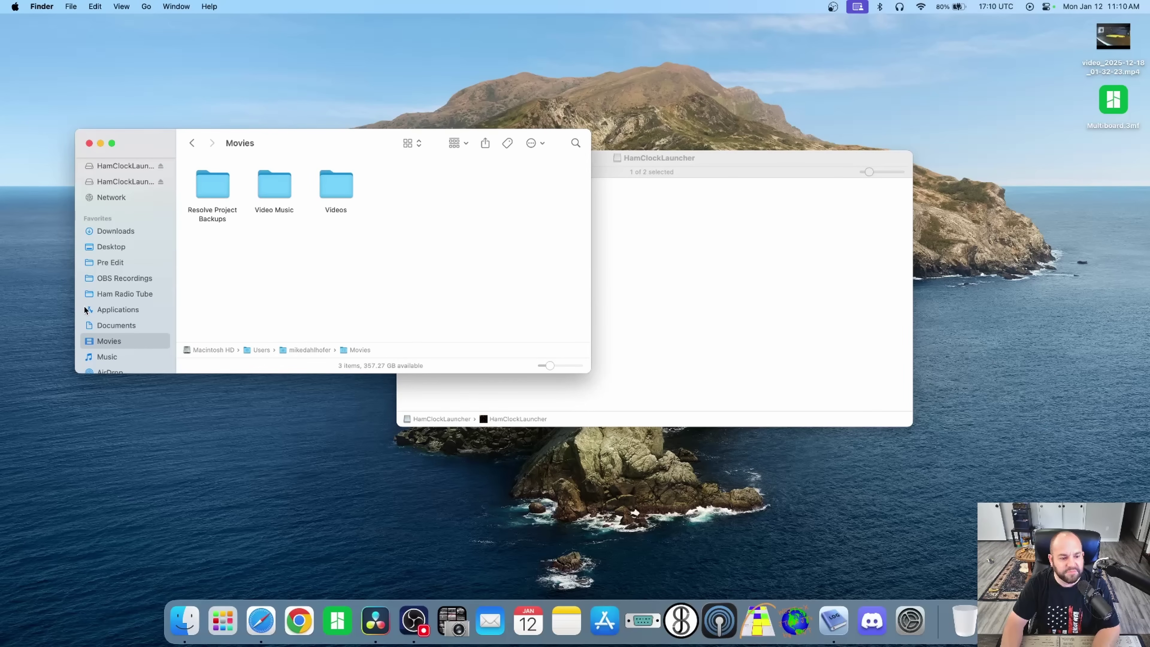
- Launch HamClockLauncher from the Applications folder, approve opening the downloaded app, and close the leftover Finder windows
{"action": "left_click", "coordinate": [121, 310]}
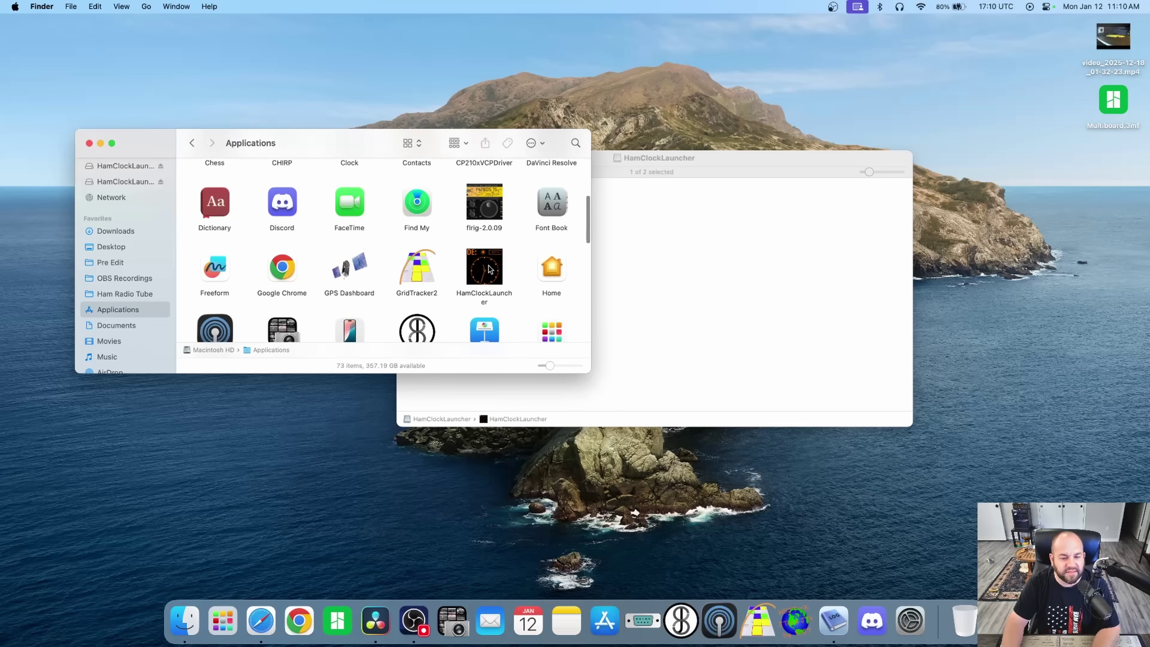
{"action": "left_click", "coordinate": [648, 259]}
{"action": "key", "text": "super+w"}
{"action": "double_click", "coordinate": [485, 267]}
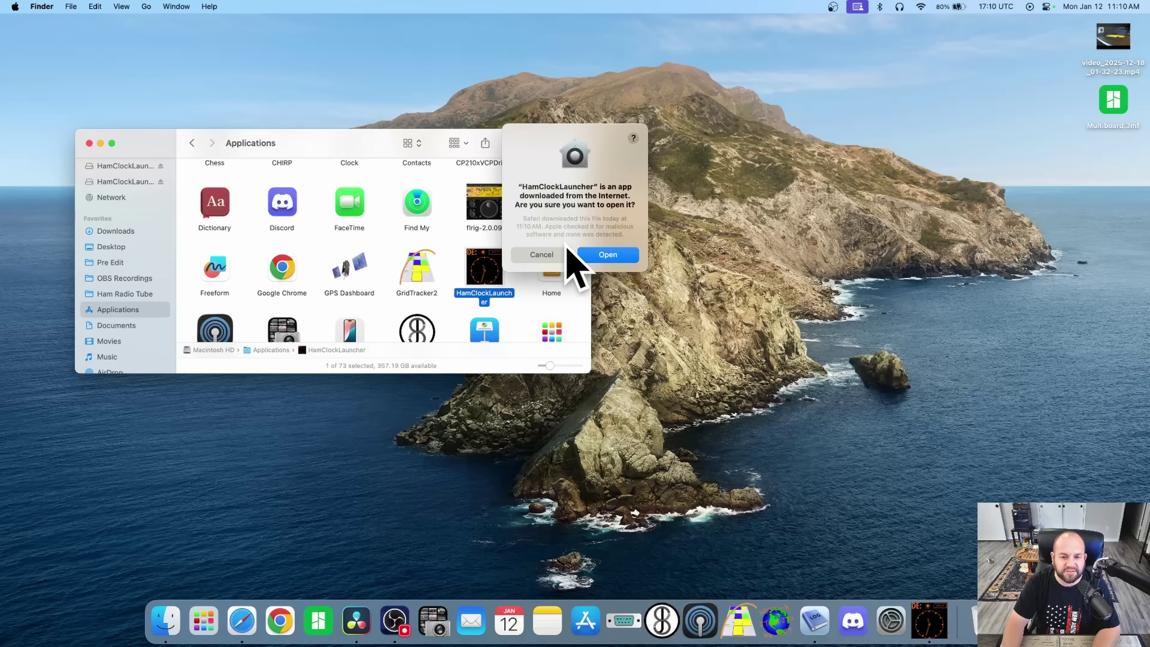
{"action": "left_click", "coordinate": [609, 255]}
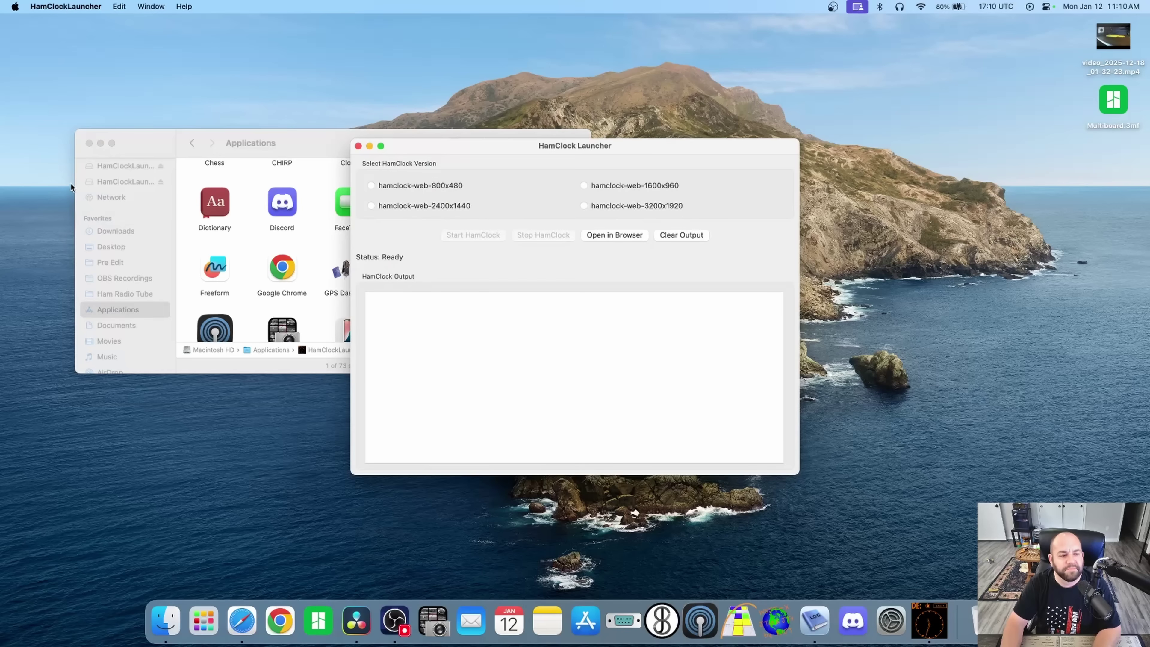
{"action": "left_click", "coordinate": [89, 143]}
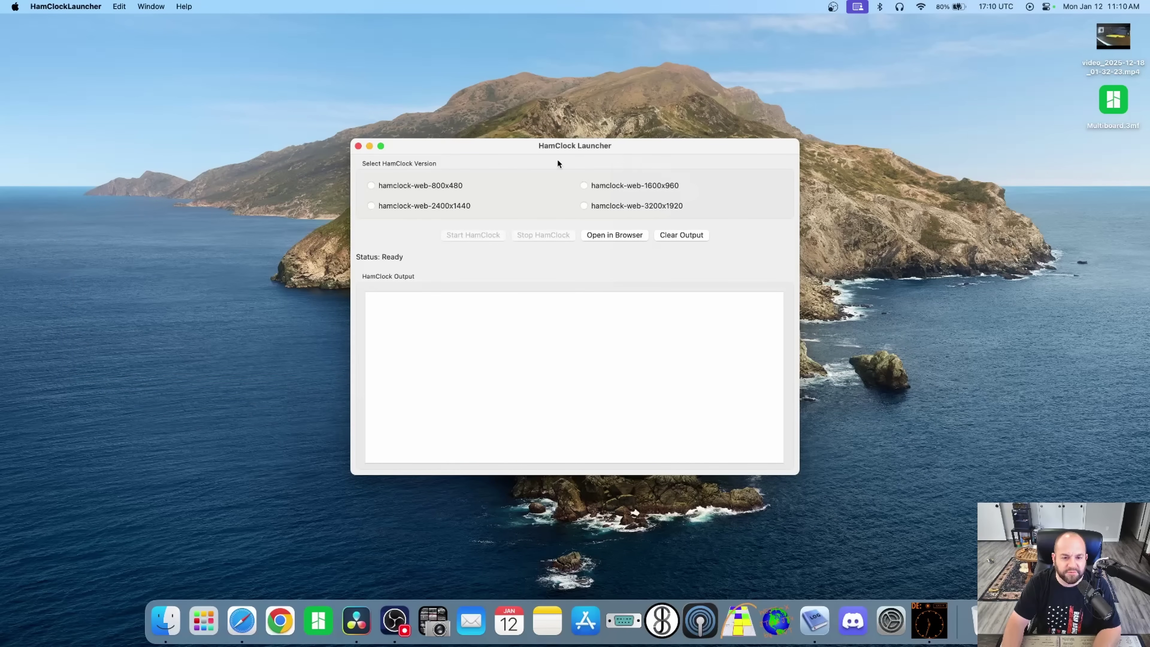
- Start HamClock with the hamclock-web-3200x1920 version and open it in the browser
{"action": "left_click", "coordinate": [584, 206]}
{"action": "left_click", "coordinate": [476, 235]}
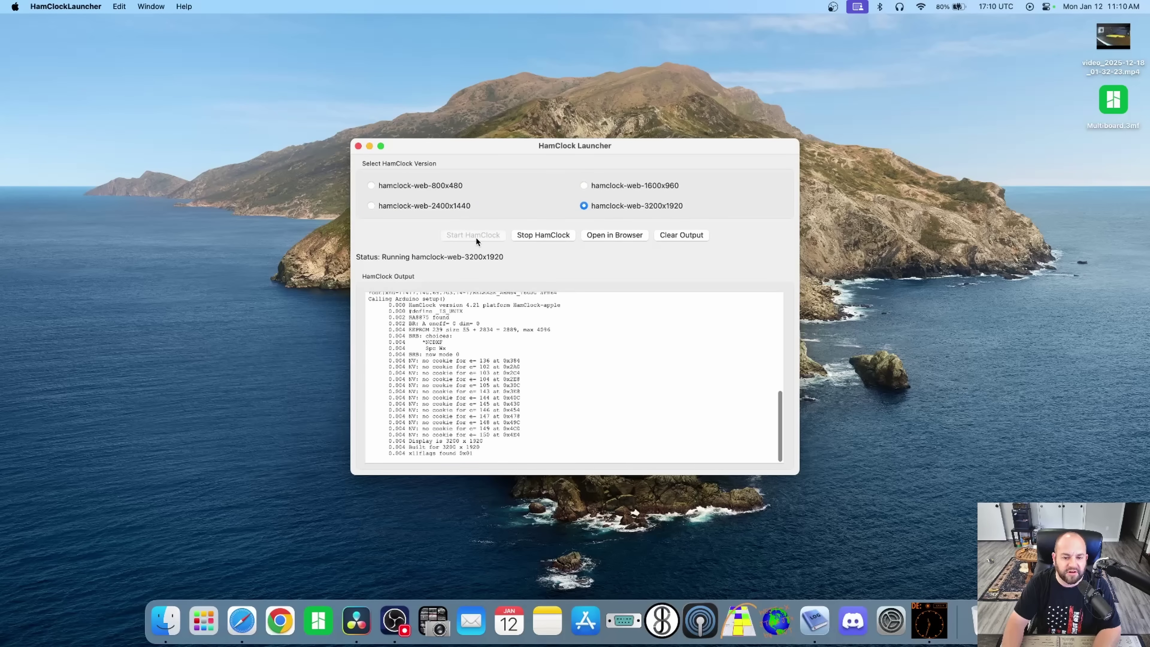
{"action": "left_click", "coordinate": [628, 238]}
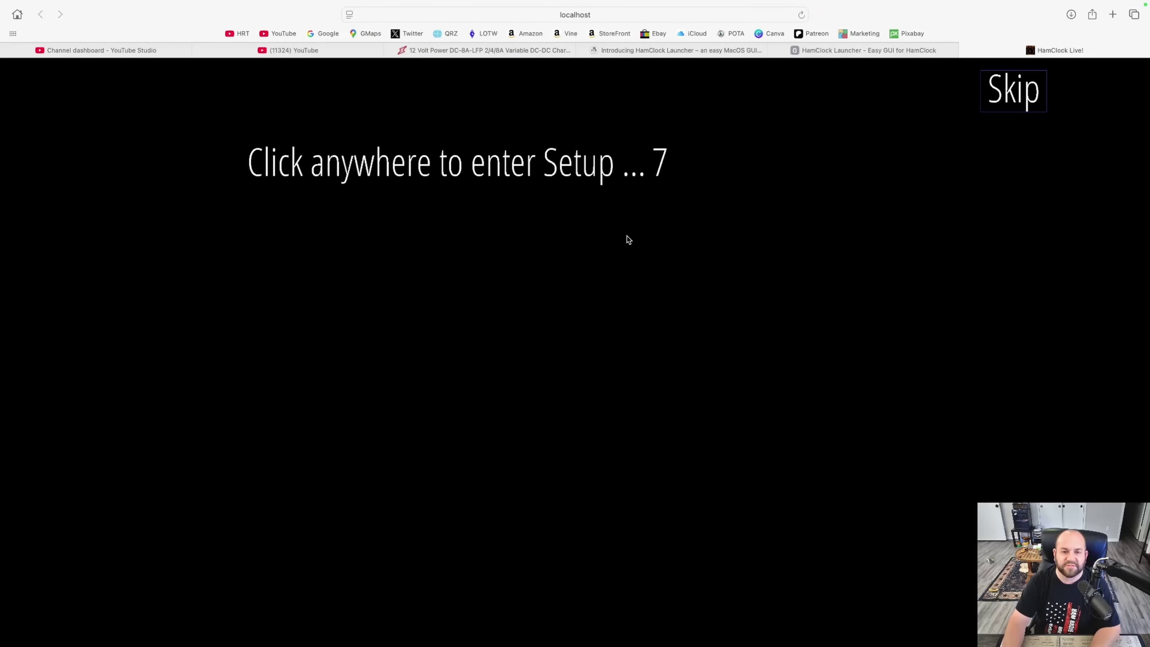
- Enter HamClock's setup, go through its pages up to the Color Editor on page 6, and finish the setup
{"action": "left_click", "coordinate": [504, 302]}
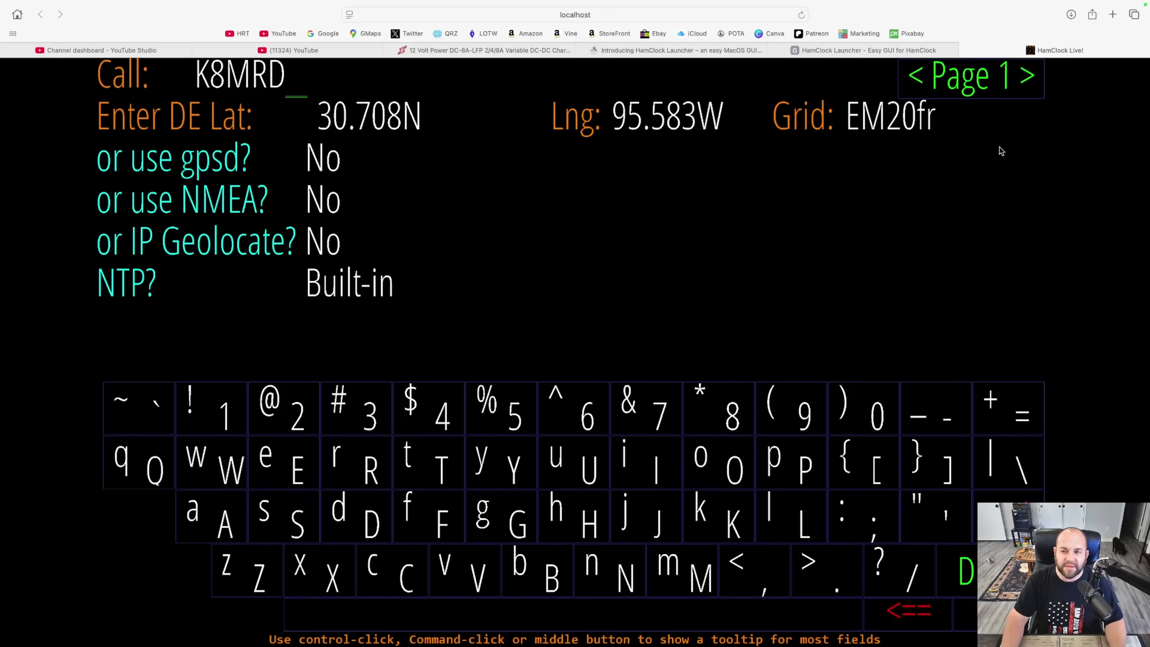
{"action": "left_click", "coordinate": [1027, 79]}
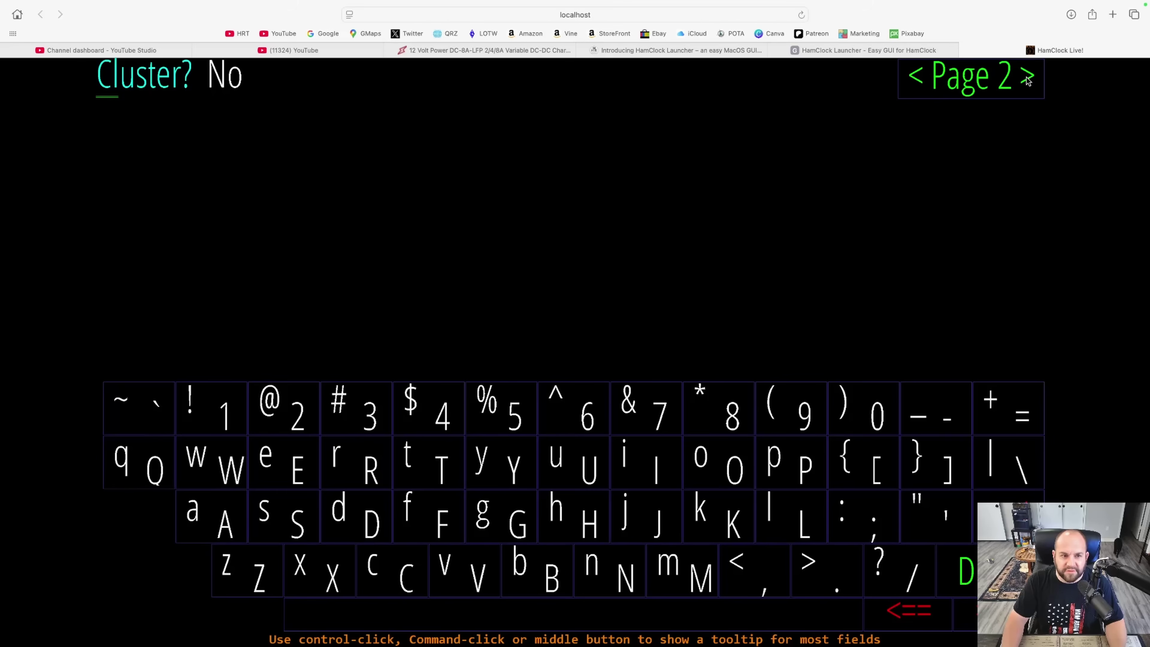
{"action": "left_click", "coordinate": [1027, 79]}
{"action": "left_click", "coordinate": [1027, 79]}
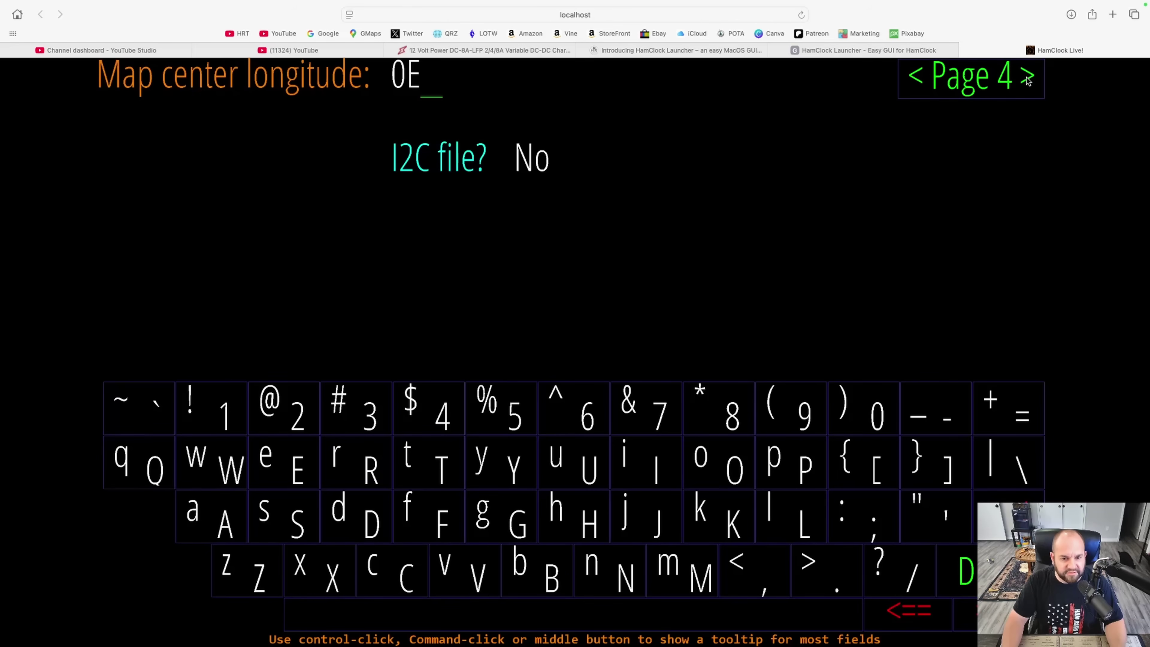
{"action": "left_click", "coordinate": [1027, 79]}
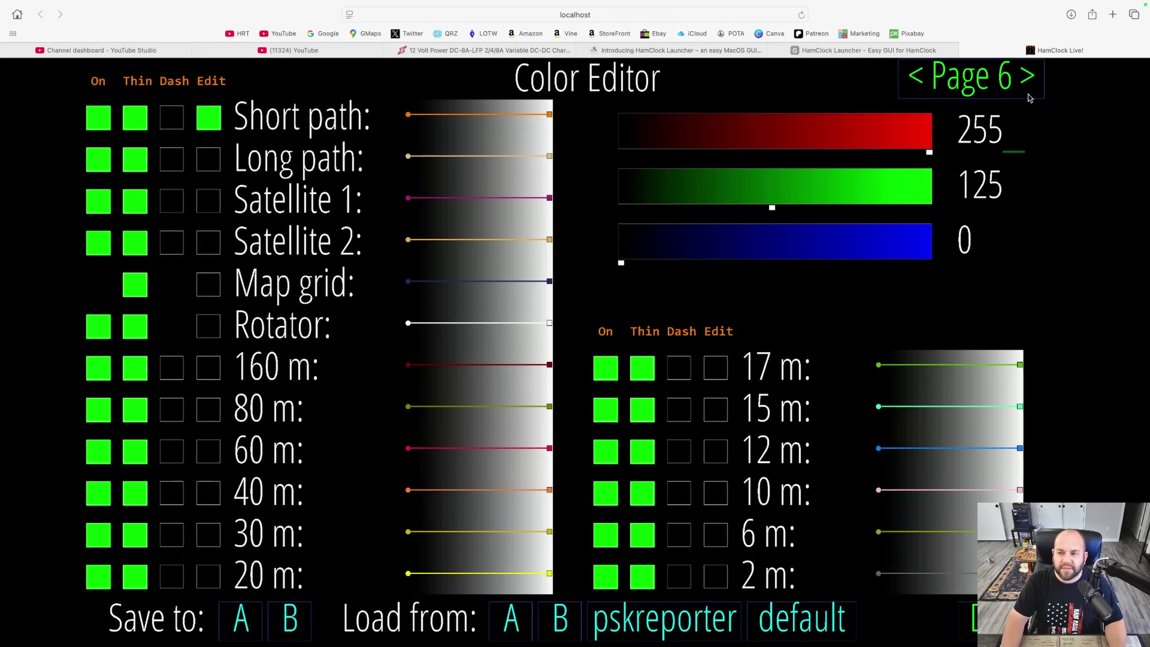
{"action": "left_click", "coordinate": [979, 618]}
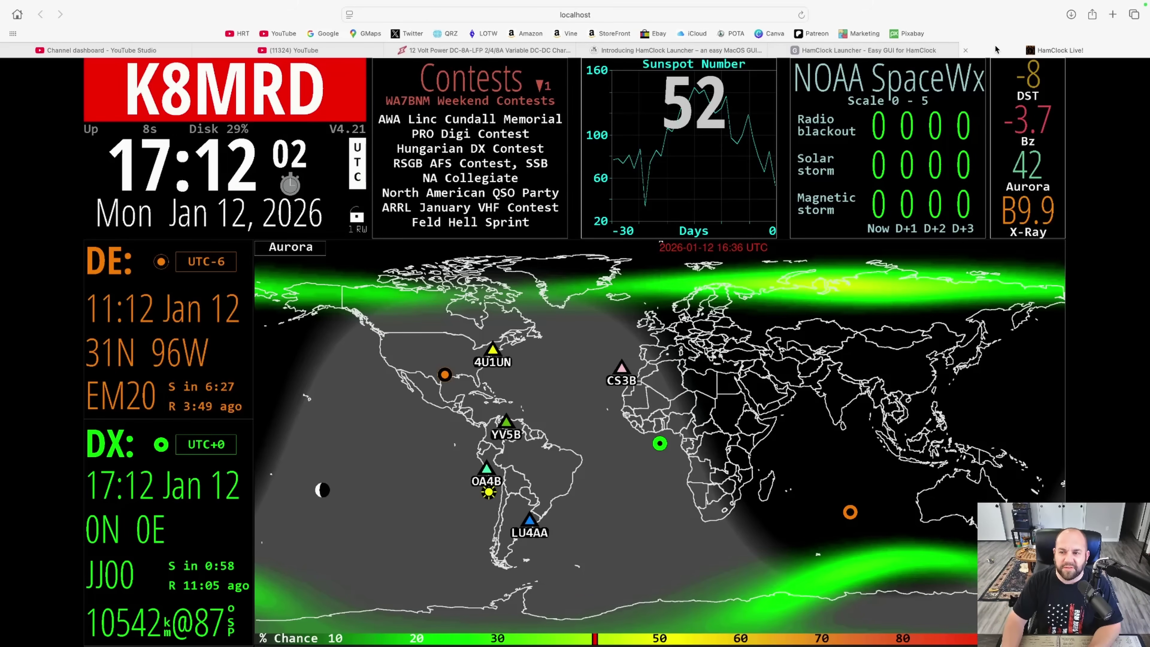
- Look at the display options of the call sign banner and close them without changes
{"action": "right_click", "coordinate": [1006, 50]}
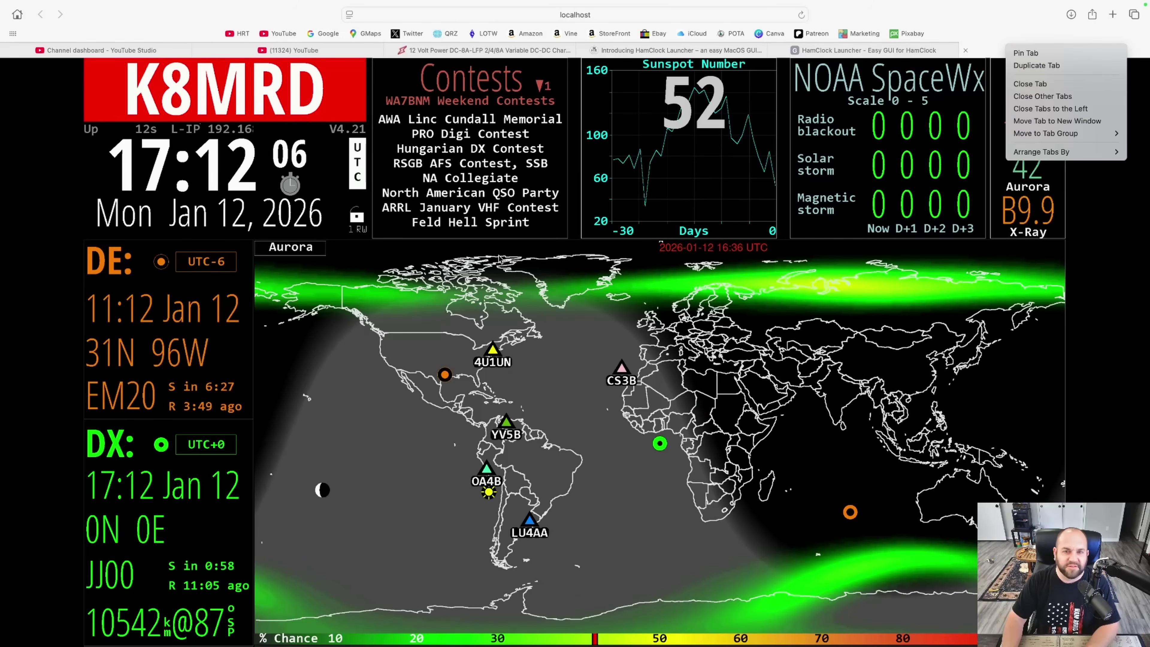
{"action": "left_click", "coordinate": [27, 222]}
{"action": "left_click", "coordinate": [260, 106]}
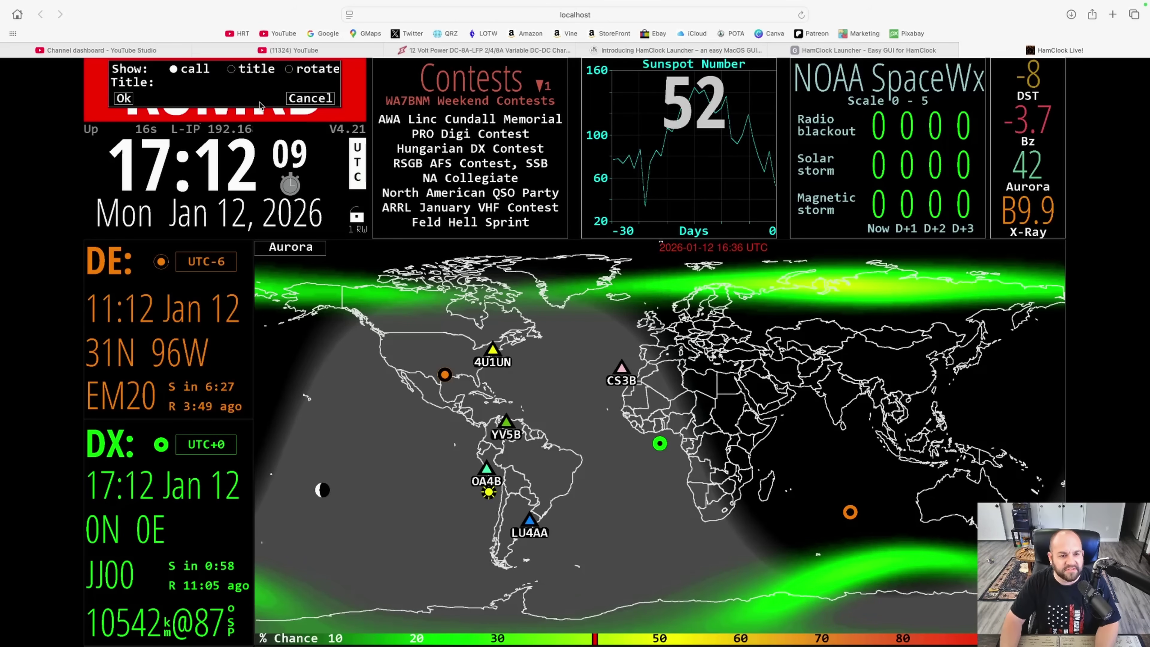
{"action": "left_click", "coordinate": [325, 98]}
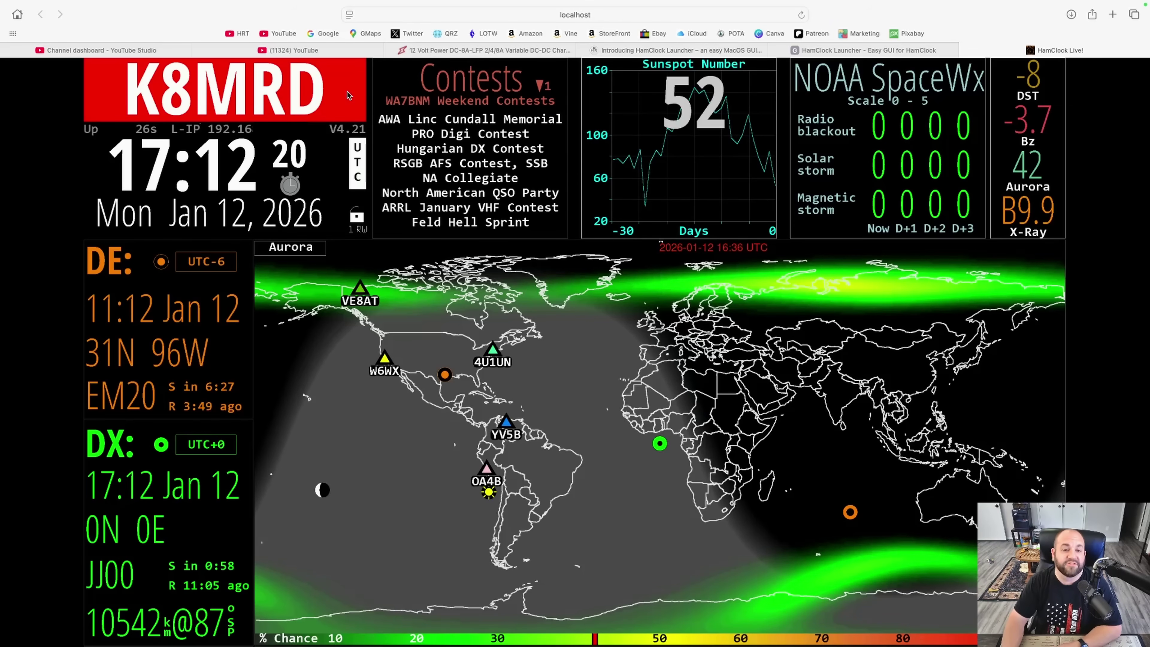
- Review the data choices offered for the Contests pane and the Sunspot Number pane, accepting each selection
{"action": "left_click", "coordinate": [463, 71]}
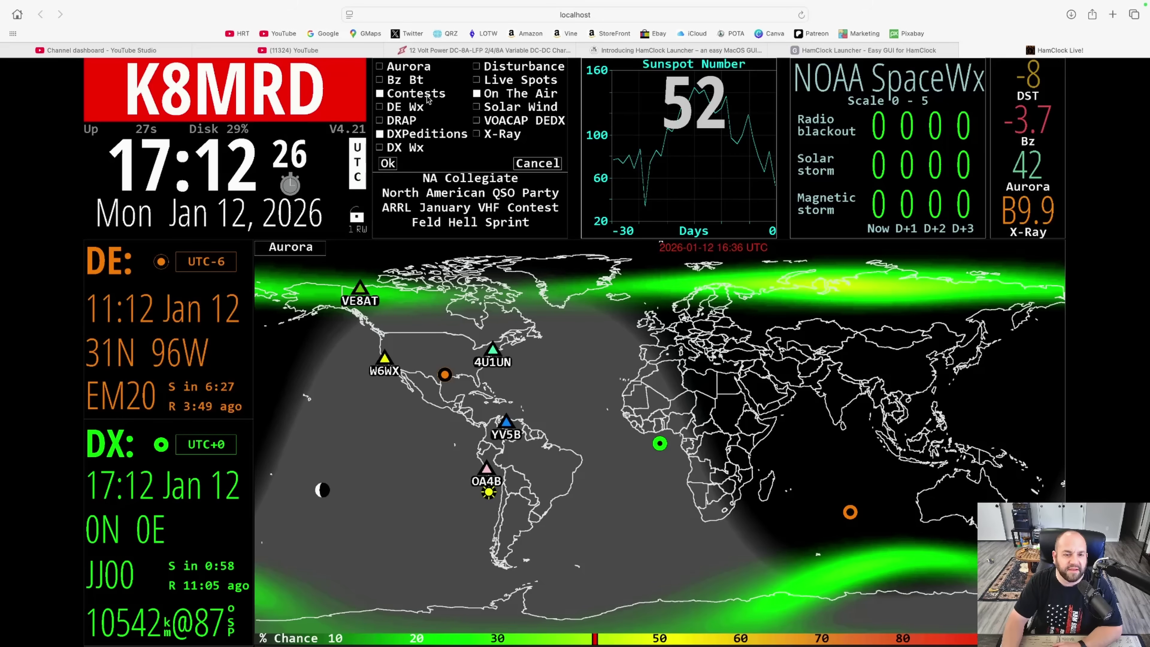
{"action": "left_click", "coordinate": [380, 167]}
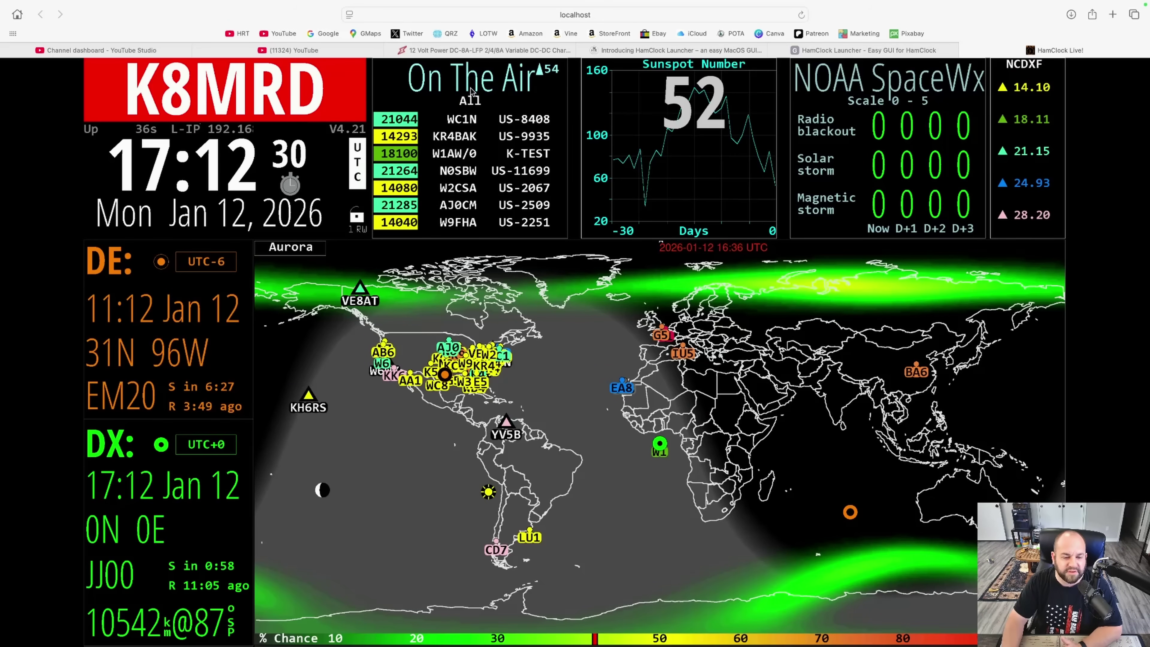
{"action": "left_click", "coordinate": [715, 71]}
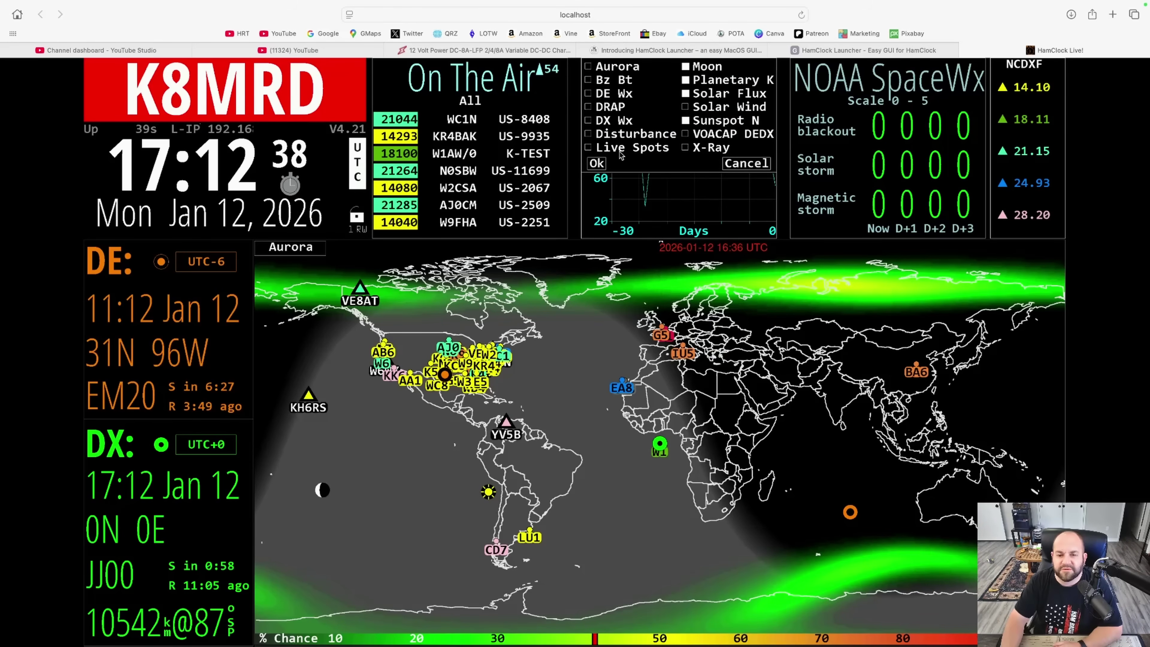
{"action": "left_click", "coordinate": [599, 163]}
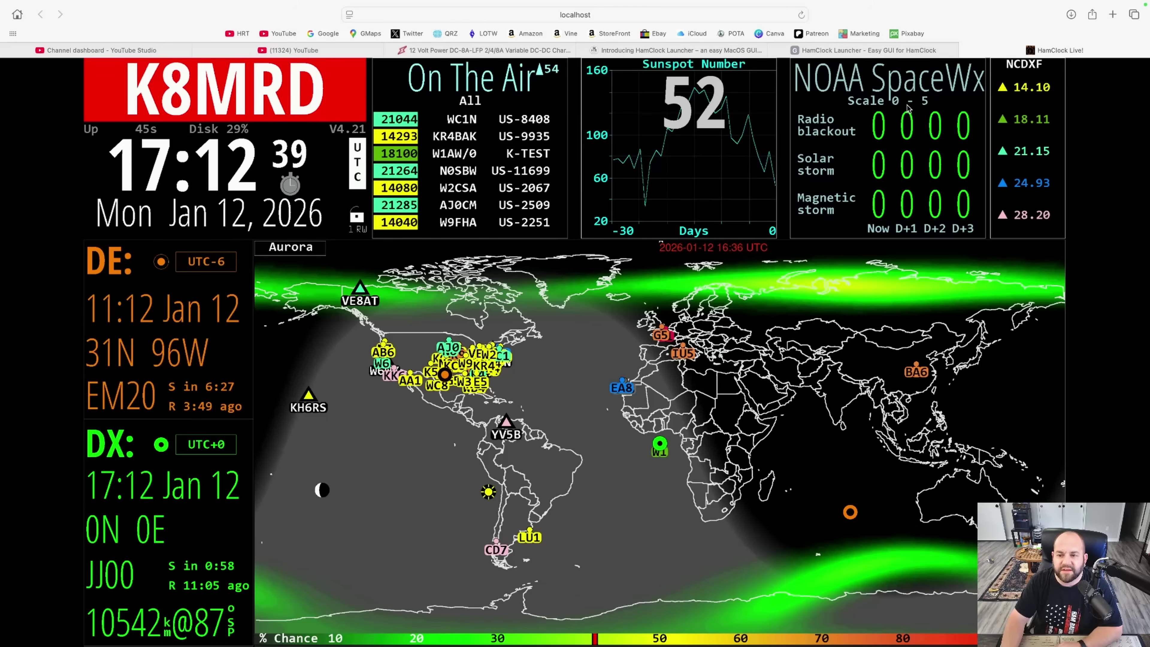
- Review the data choices offered for the NOAA SpaceWx pane and the narrow NCDXF pane, accepting each selection
{"action": "left_click", "coordinate": [908, 81]}
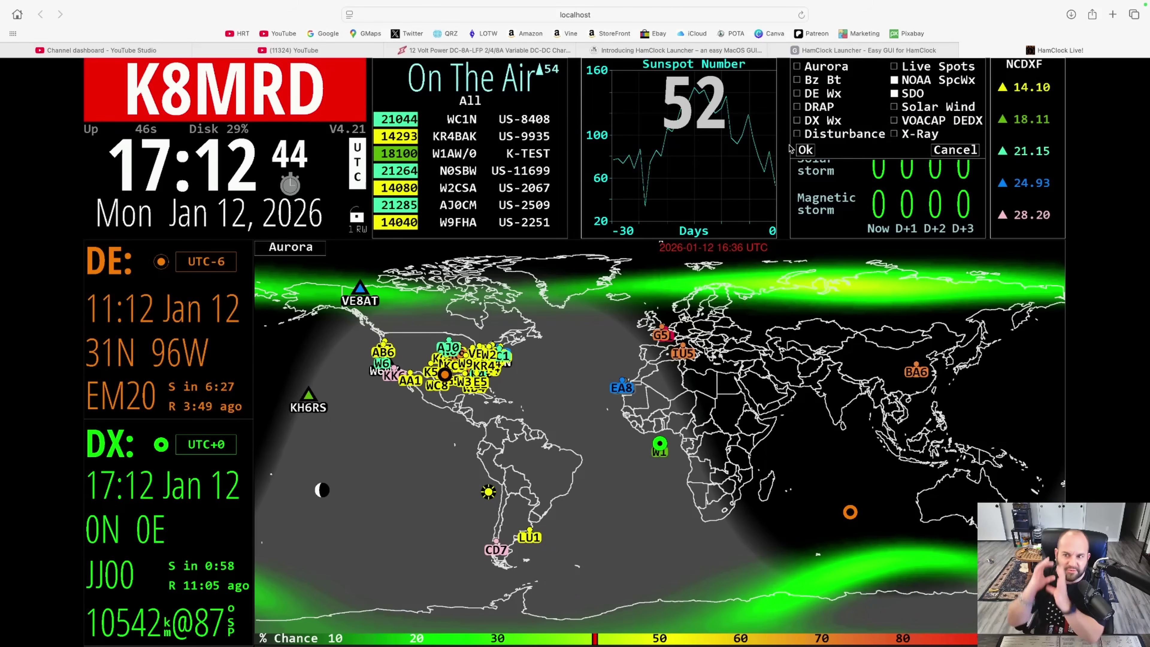
{"action": "left_click", "coordinate": [804, 150]}
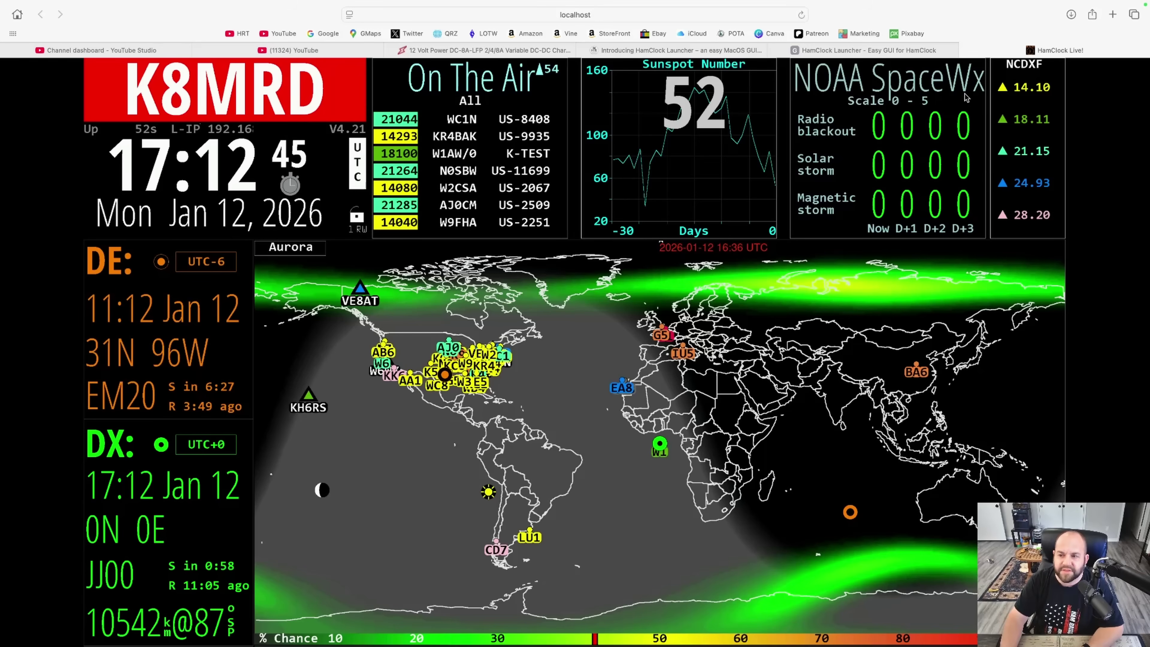
{"action": "left_click", "coordinate": [1033, 68]}
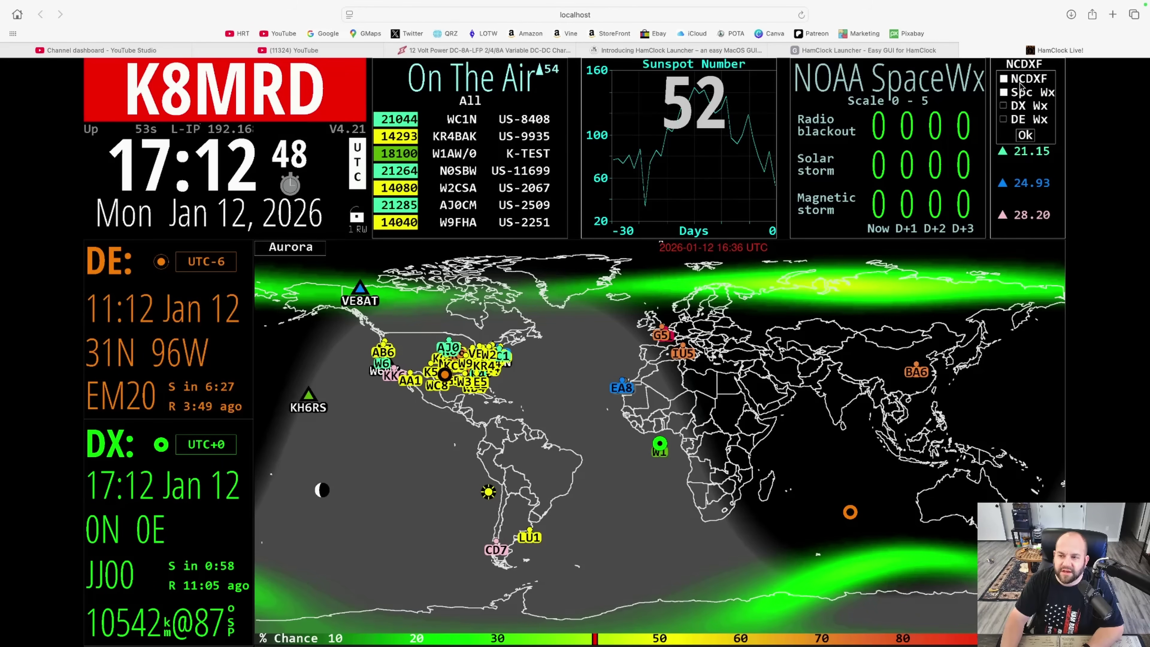
{"action": "left_click", "coordinate": [1025, 135]}
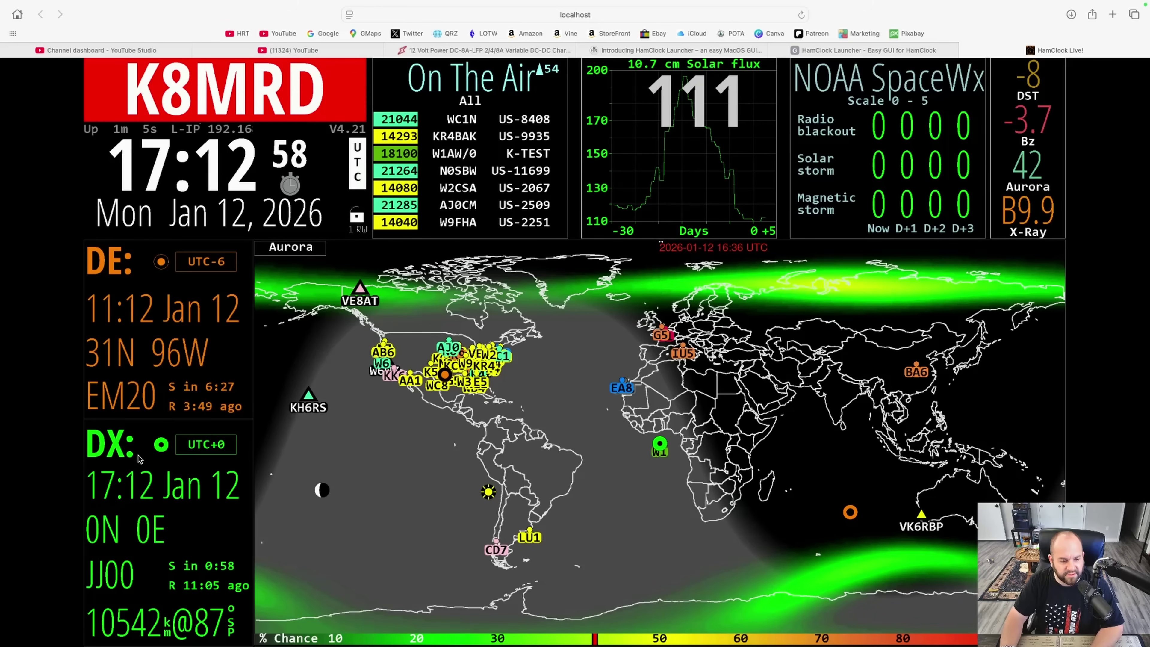
- Choose the ISS as the tracked satellite for the DX pane and confirm the satellite selection
{"action": "left_click", "coordinate": [121, 444]}
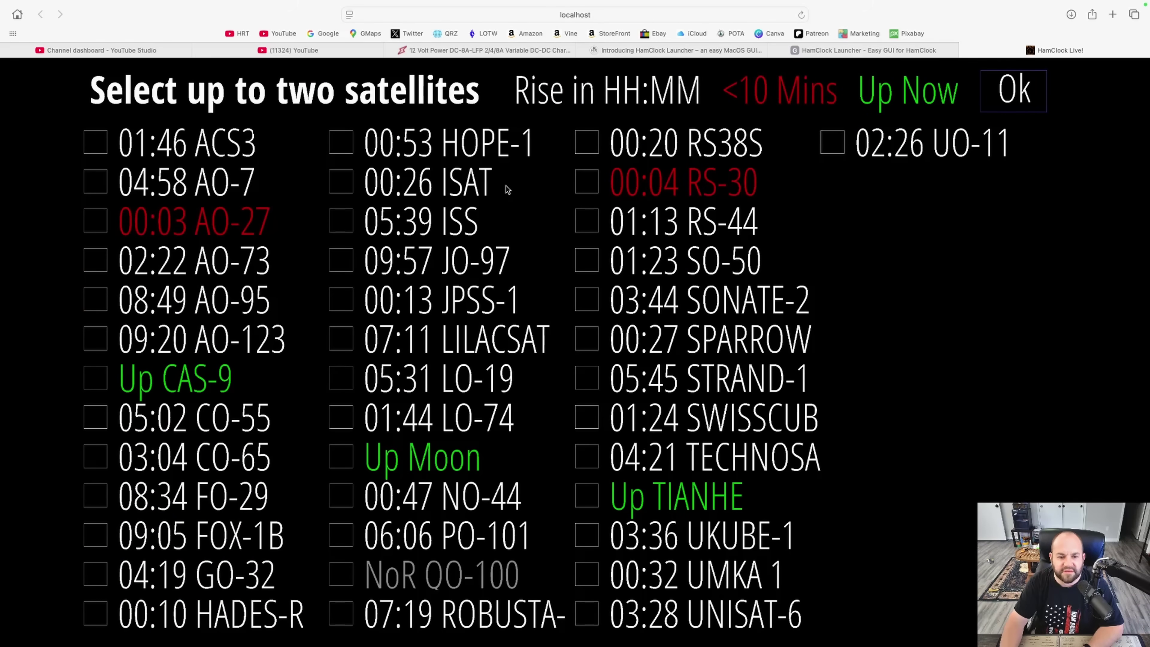
{"action": "left_click", "coordinate": [349, 223]}
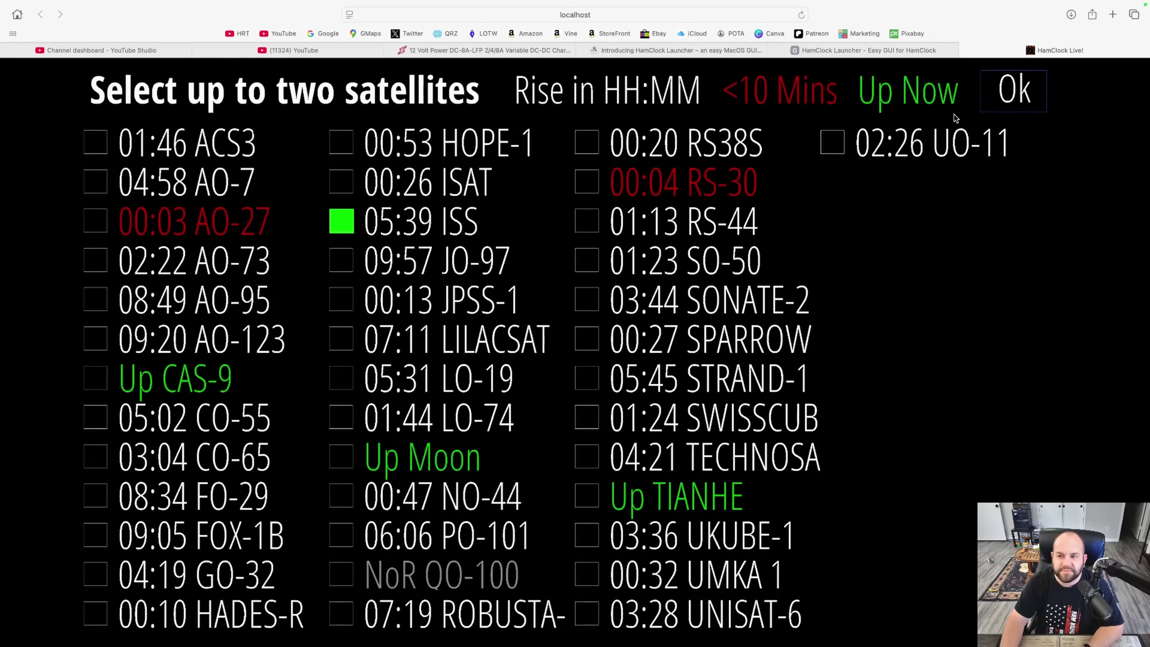
{"action": "left_click", "coordinate": [999, 93]}
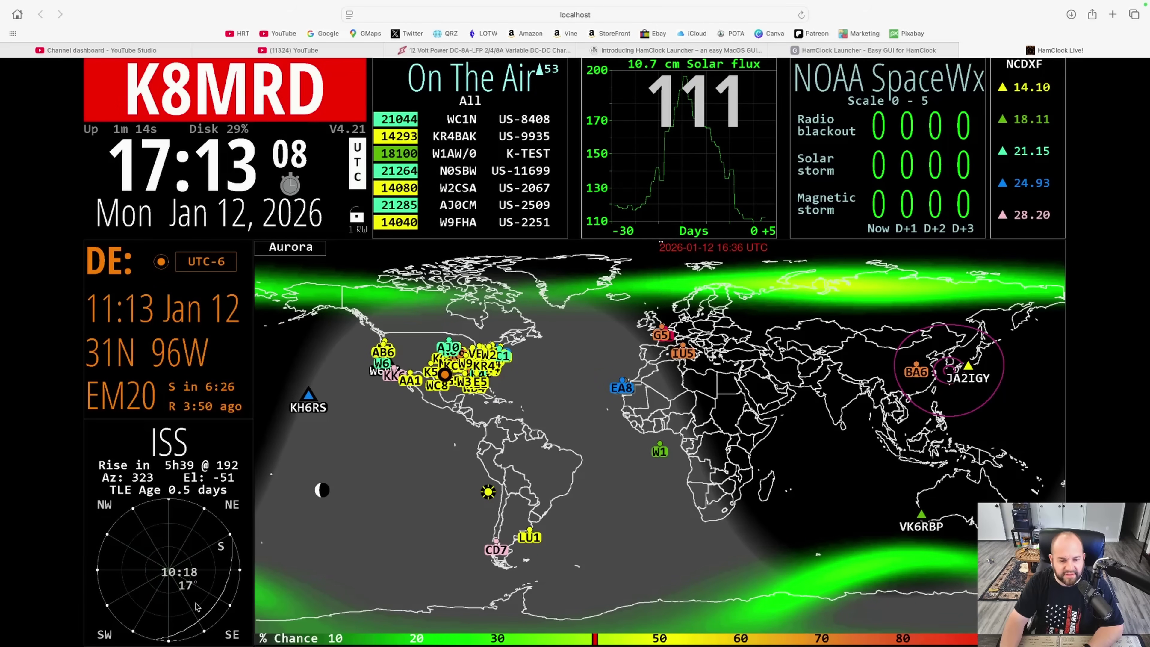
{"action": "mouse_move", "coordinate": [926, 405]}
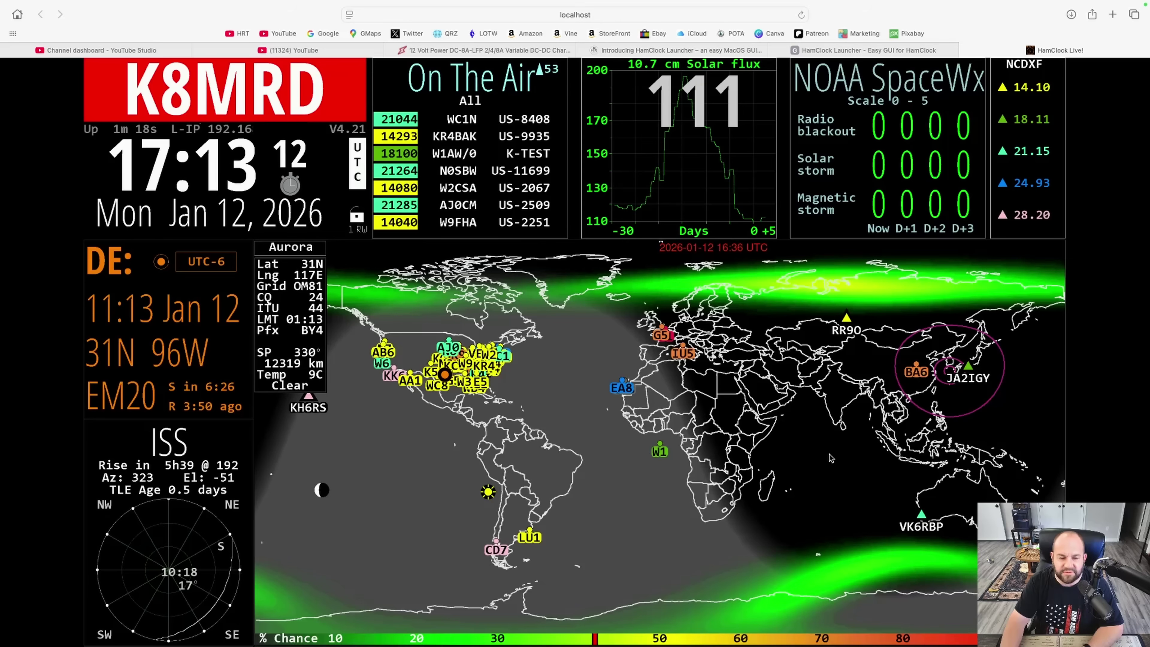
- Set the world map's style to Countries only, turning off Terrain, MUF-VCAP and Aurora
{"action": "left_click", "coordinate": [291, 247]}
{"action": "left_click", "coordinate": [270, 320]}
{"action": "left_click", "coordinate": [270, 347]}
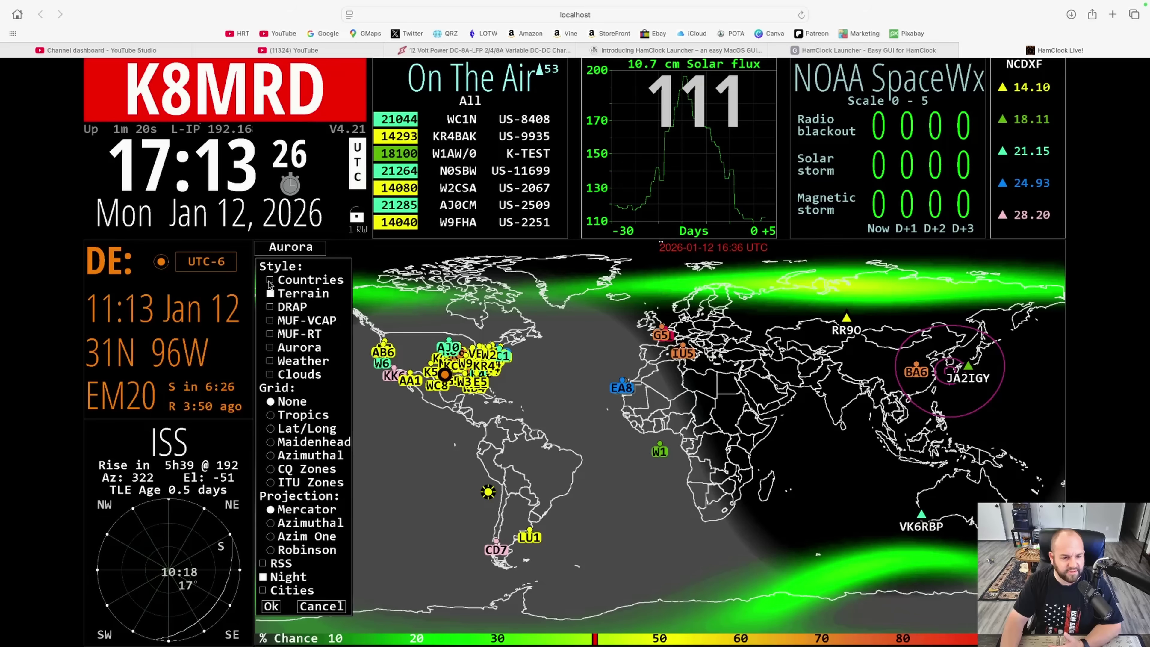
{"action": "left_click", "coordinate": [271, 280]}
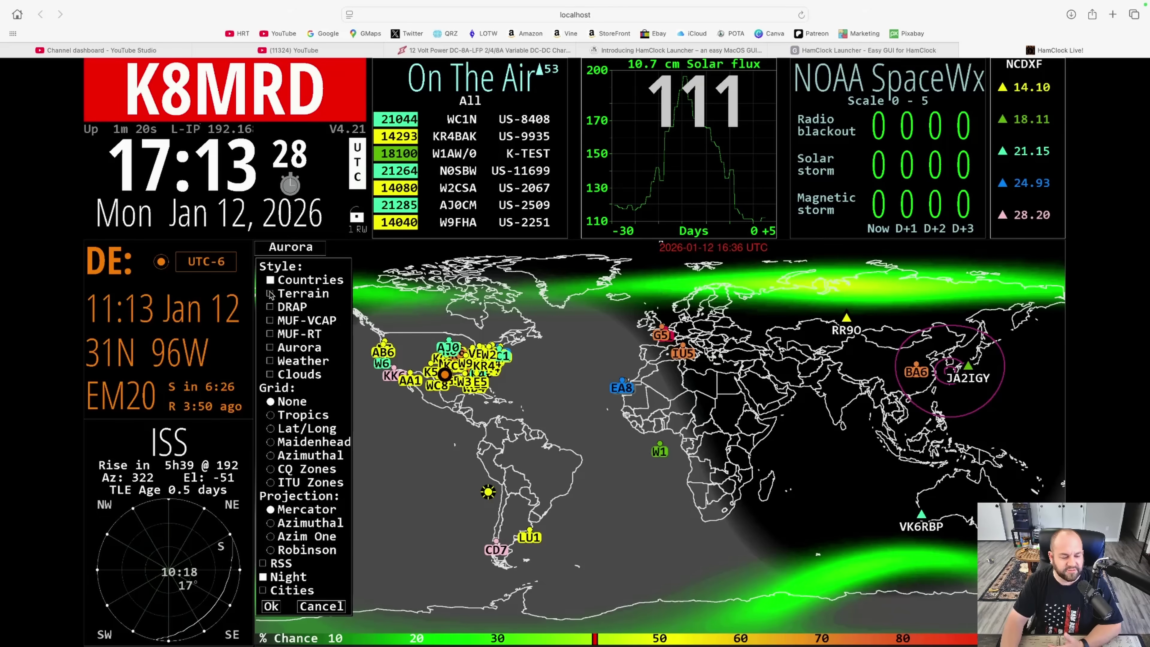
{"action": "left_click", "coordinate": [271, 606]}
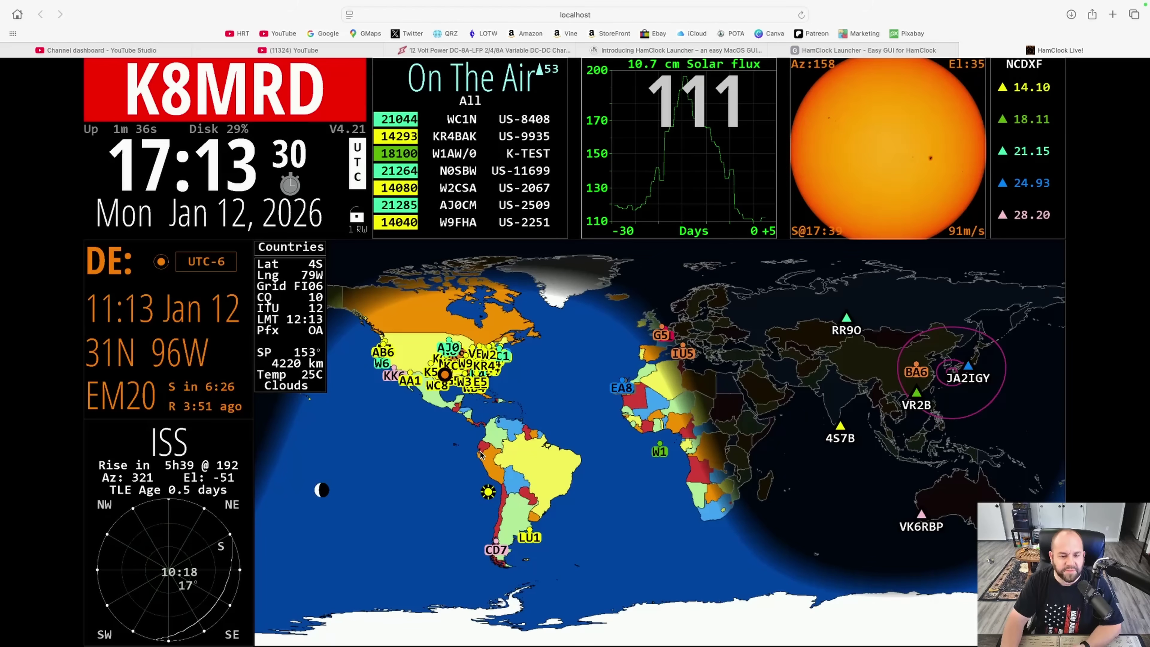
- Add the Terrain, MUF-VCAP and Aurora styles to the world map alongside Countries
{"action": "left_click", "coordinate": [273, 252]}
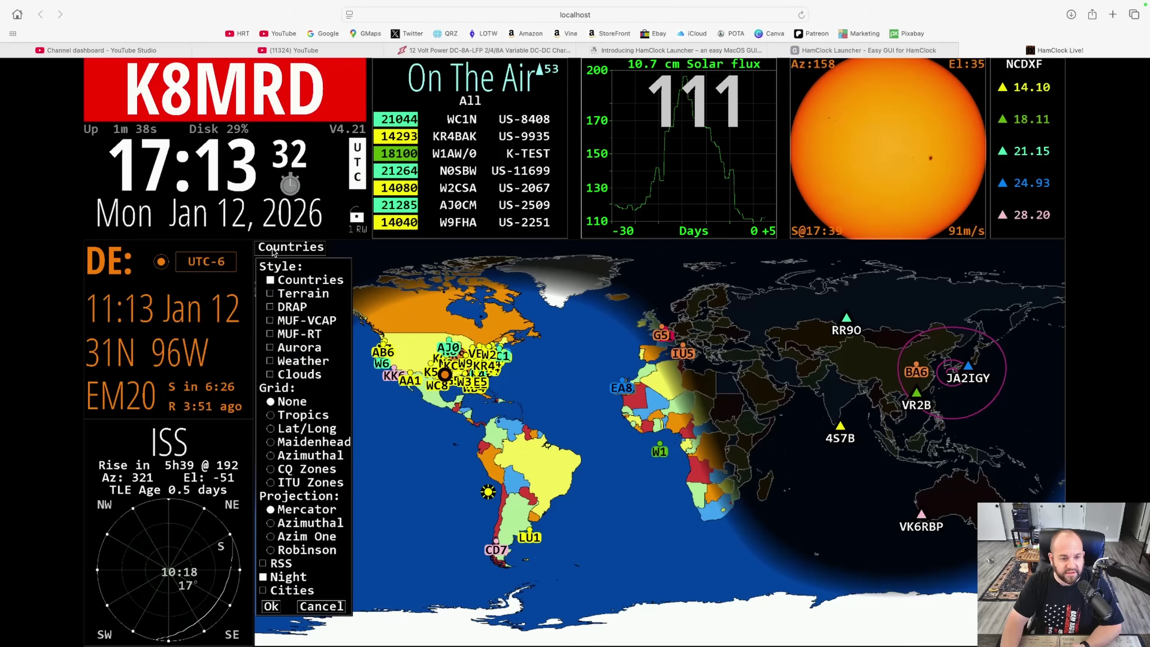
{"action": "left_click", "coordinate": [271, 294]}
{"action": "left_click", "coordinate": [270, 321]}
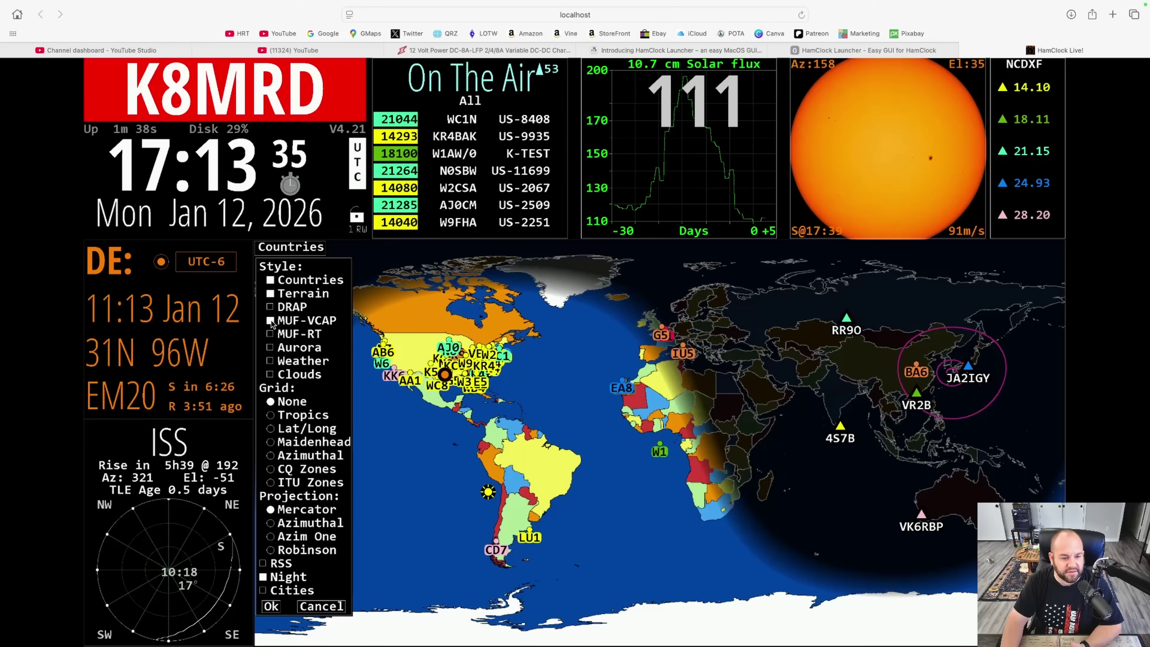
{"action": "left_click", "coordinate": [270, 347]}
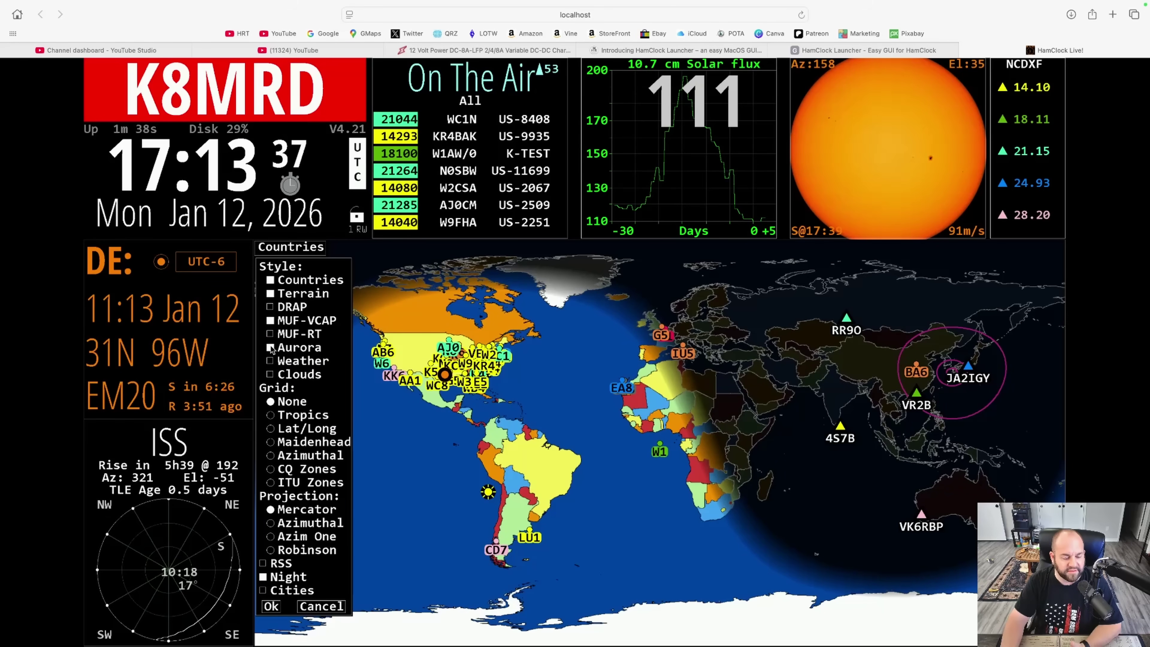
{"action": "left_click", "coordinate": [273, 606]}
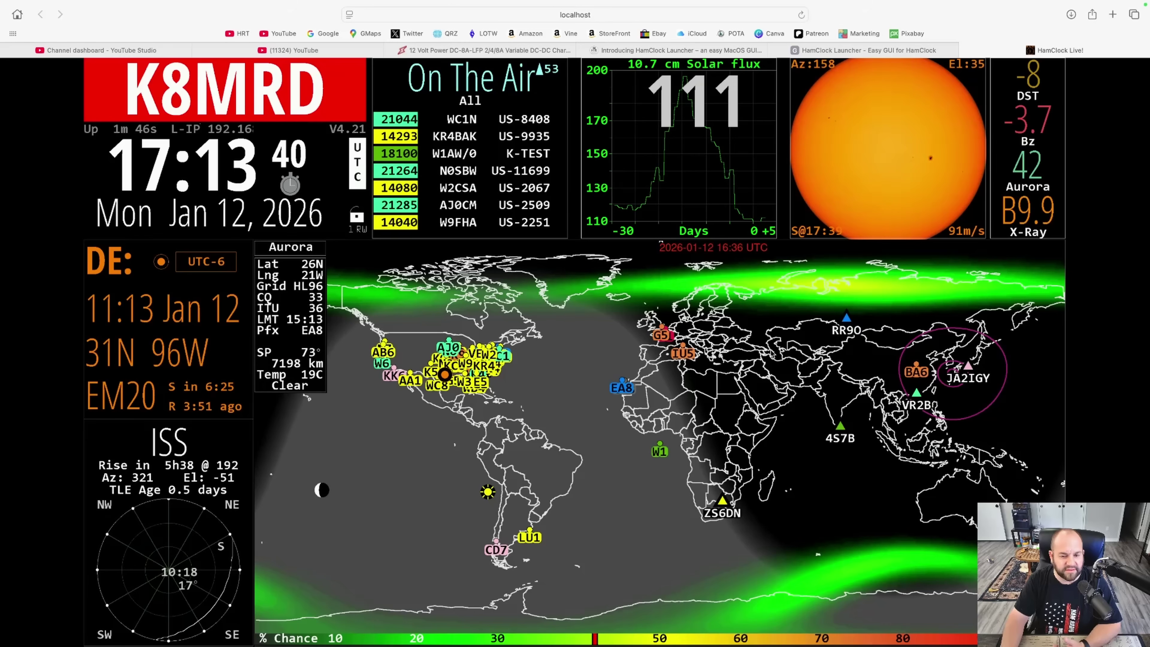
- Try the Azimuthal projection on the world map, followed by the Azim One globe projection
{"action": "left_click", "coordinate": [284, 252]}
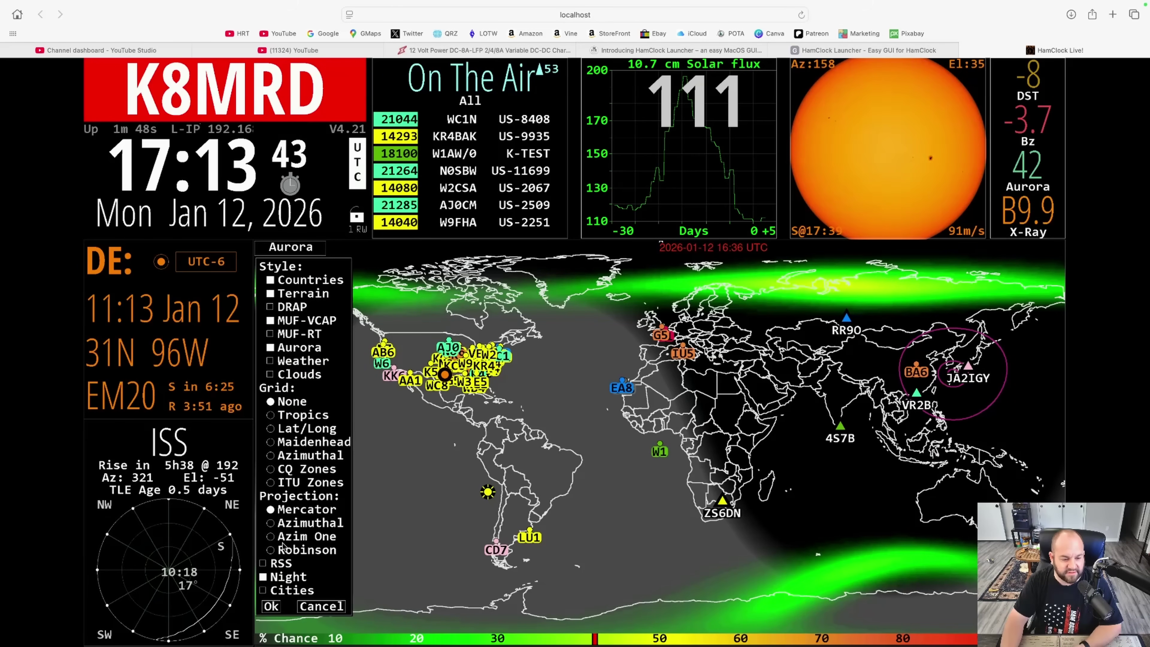
{"action": "left_click", "coordinate": [270, 524]}
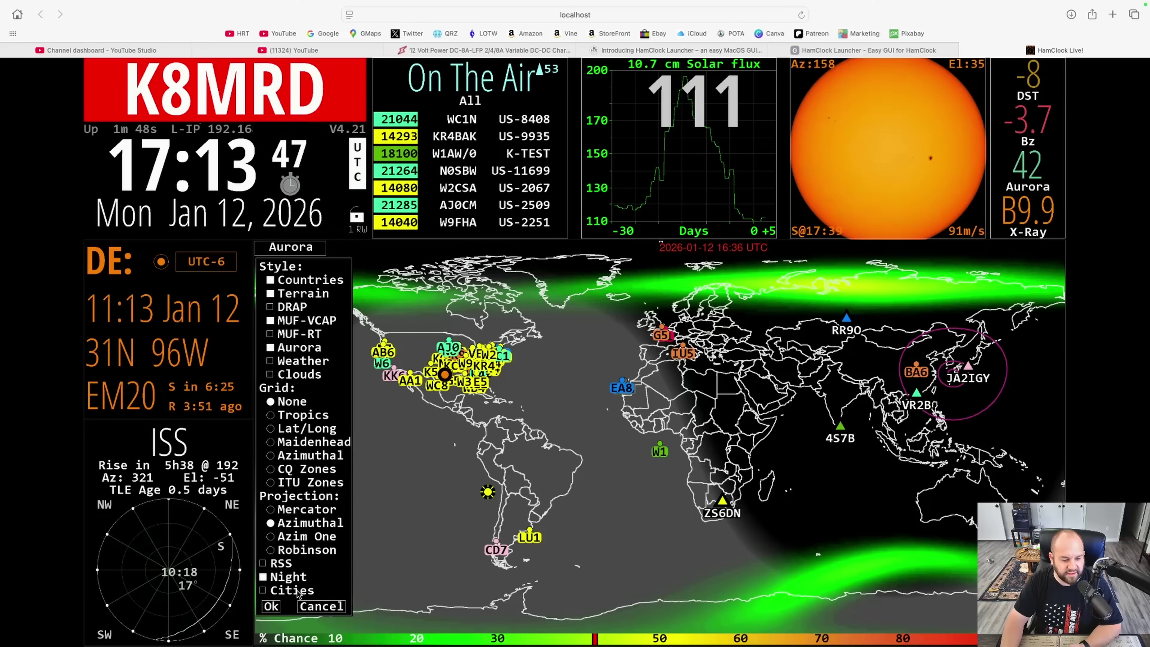
{"action": "left_click", "coordinate": [274, 607]}
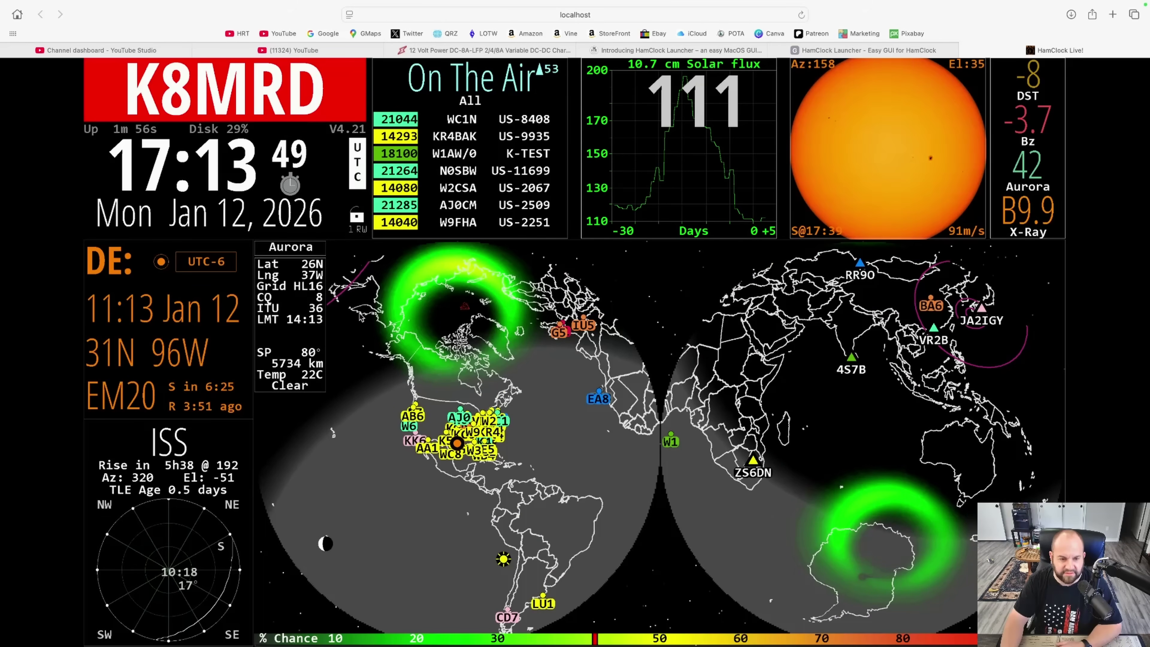
{"action": "left_click", "coordinate": [291, 247]}
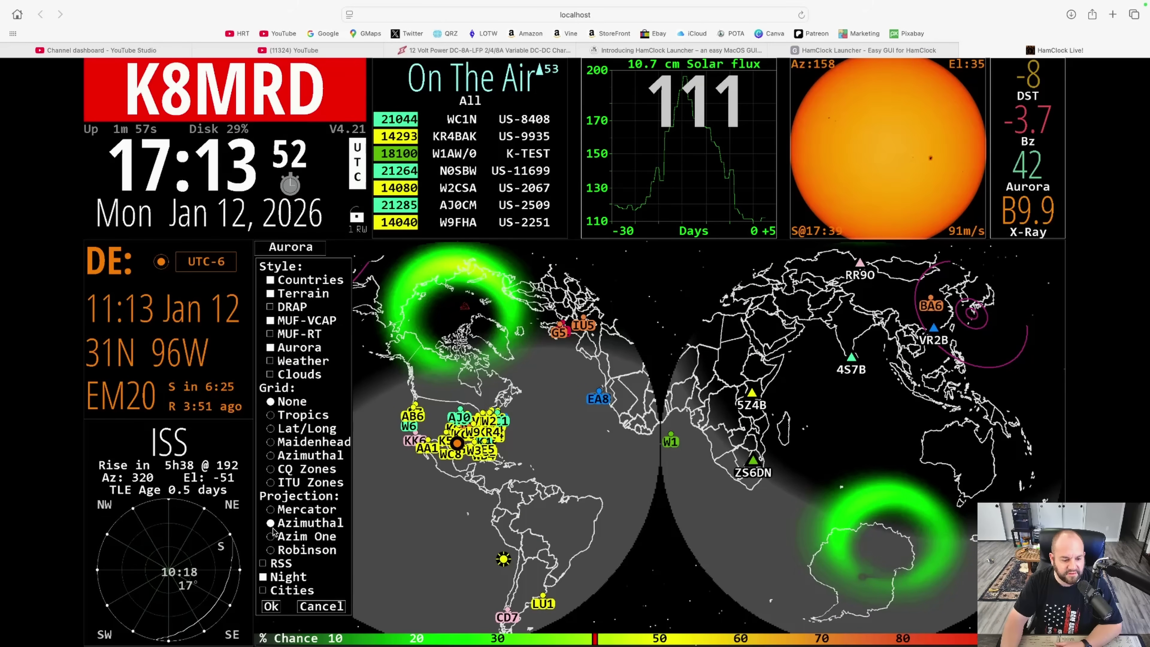
{"action": "left_click", "coordinate": [271, 538]}
{"action": "left_click", "coordinate": [276, 606]}
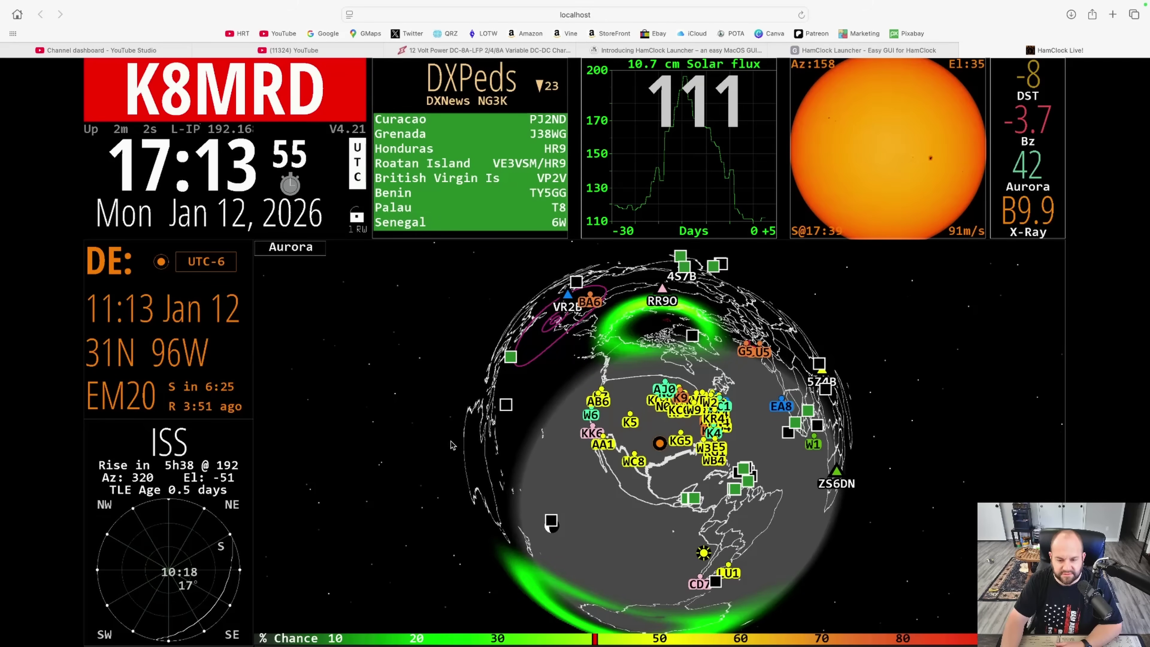
{"action": "left_click", "coordinate": [597, 473]}
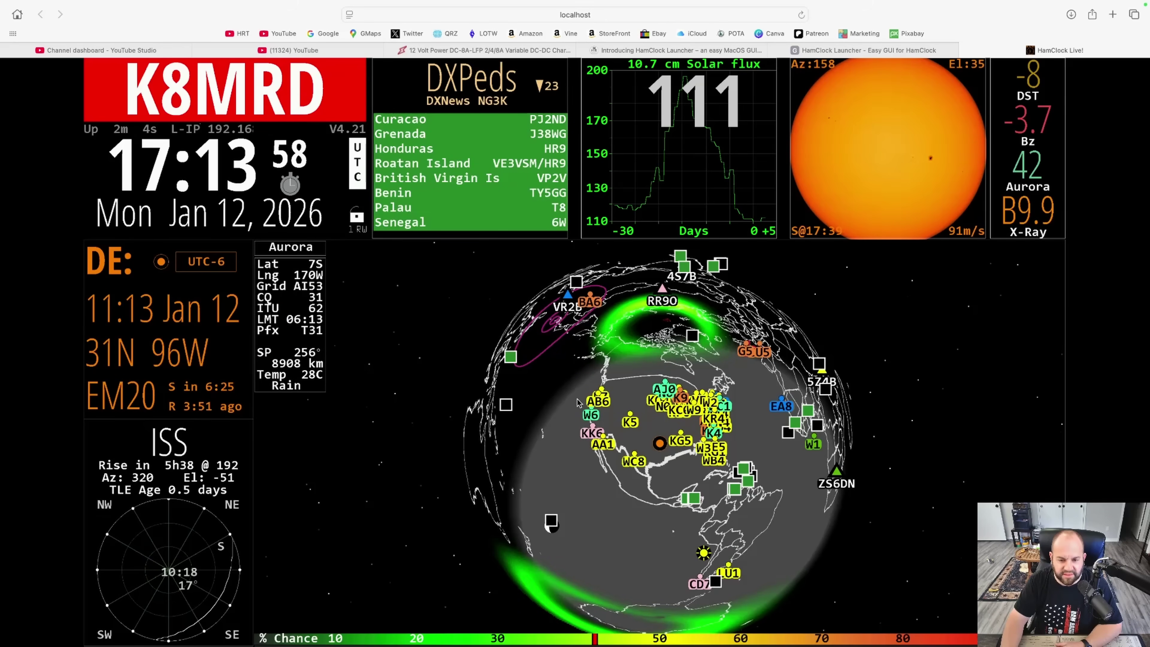
- Try the Robinson projection on the world map
{"action": "left_click", "coordinate": [292, 249]}
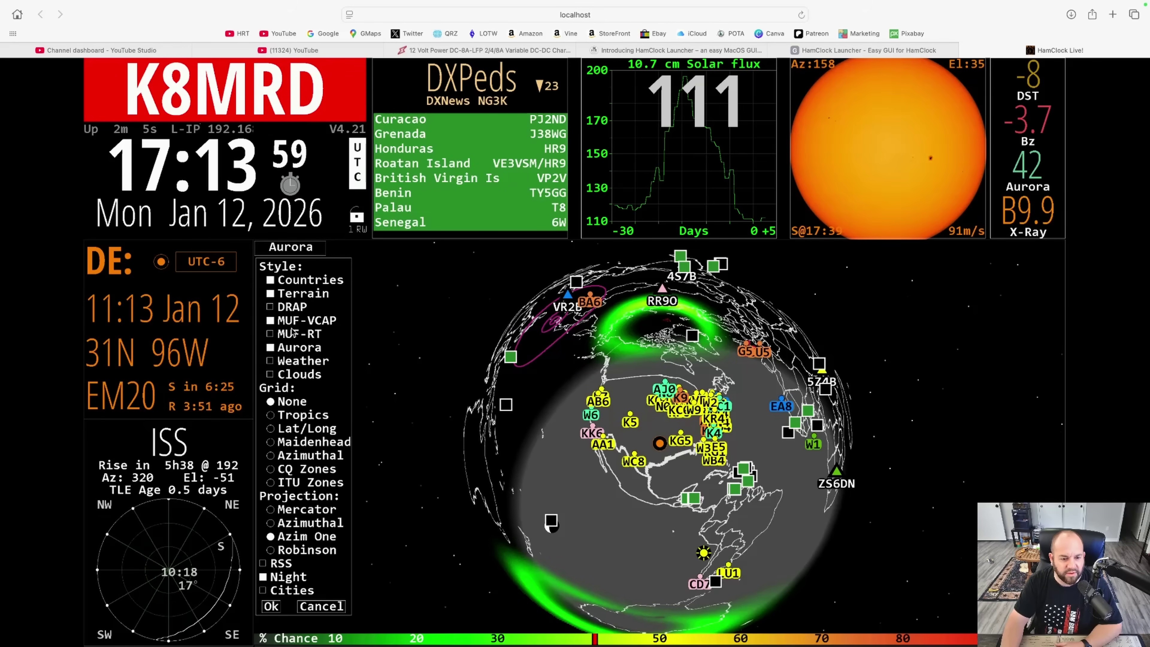
{"action": "left_click", "coordinate": [271, 550]}
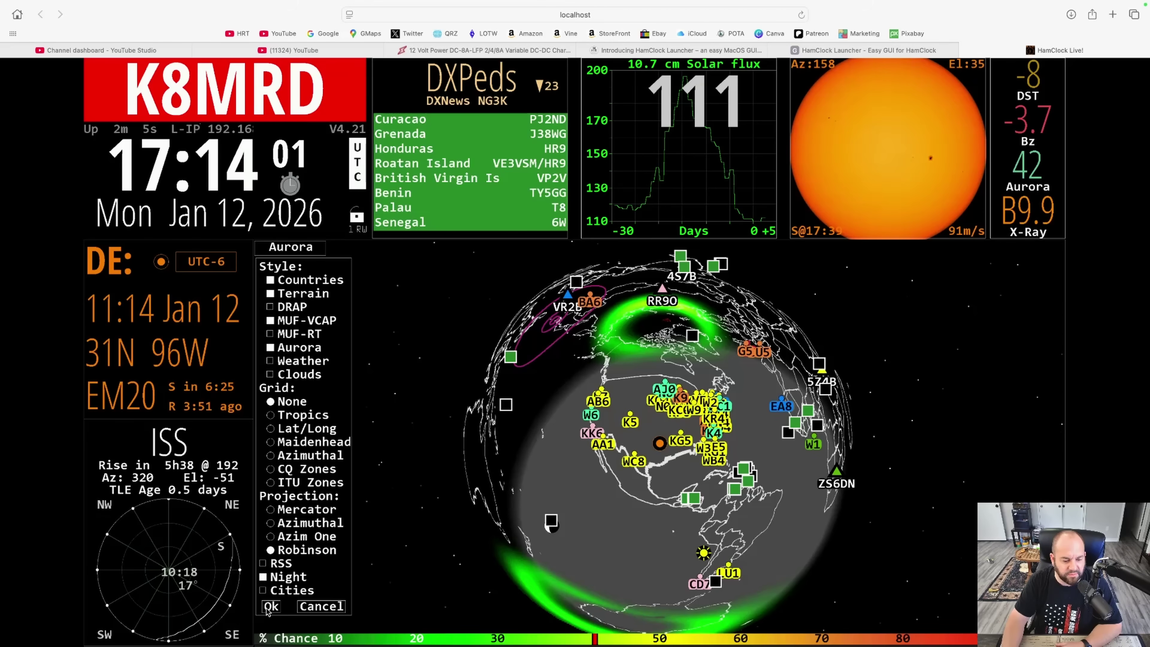
{"action": "left_click", "coordinate": [271, 606]}
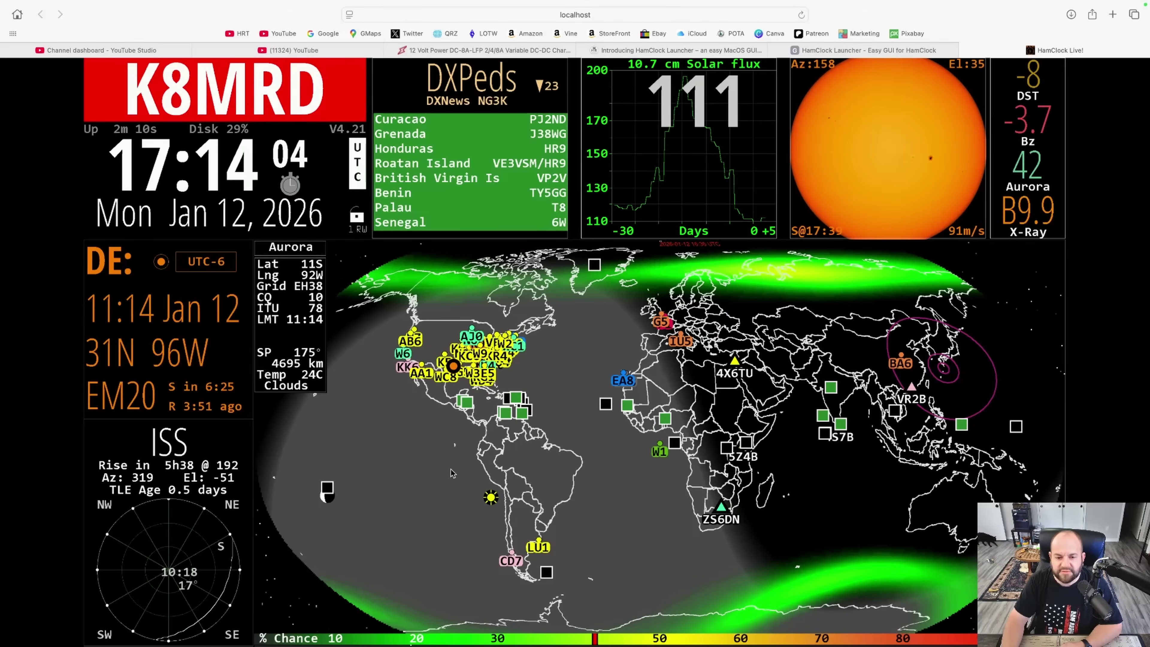
- Set the world map's projection back to Mercator
{"action": "left_click", "coordinate": [301, 253]}
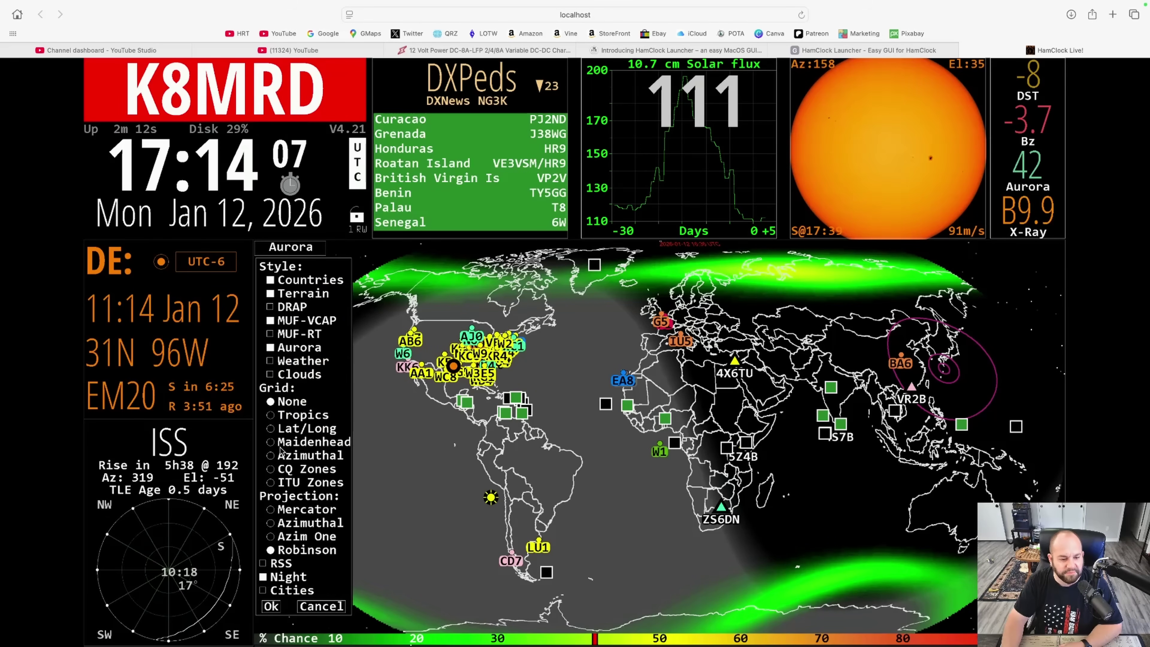
{"action": "left_click", "coordinate": [270, 510]}
{"action": "left_click", "coordinate": [271, 607]}
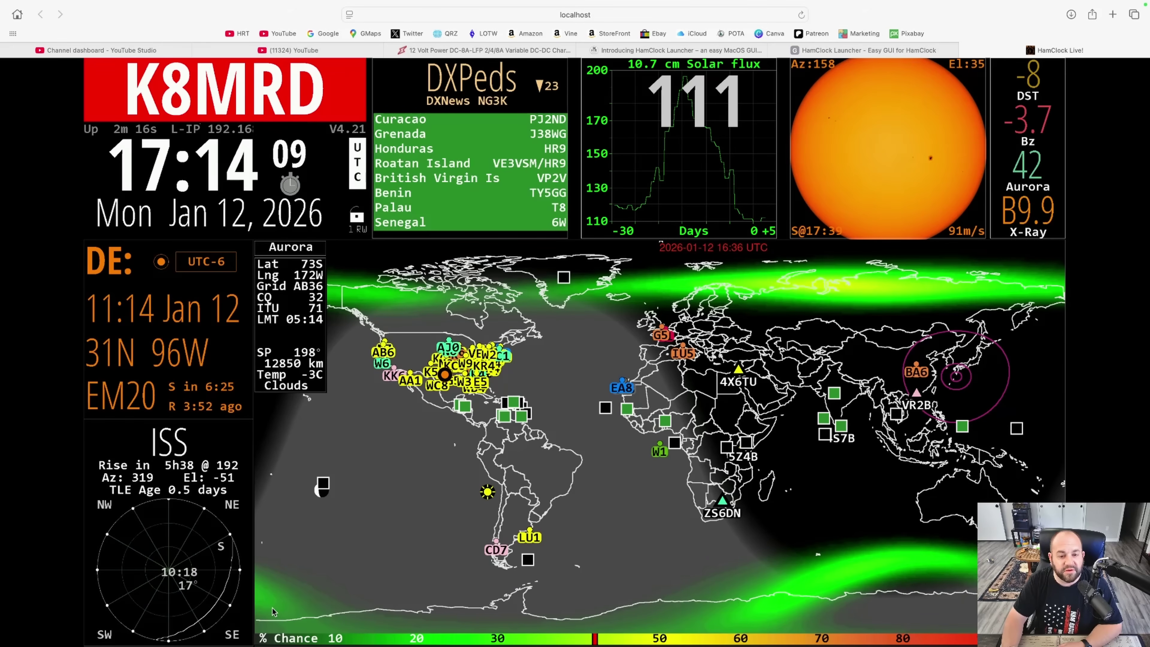